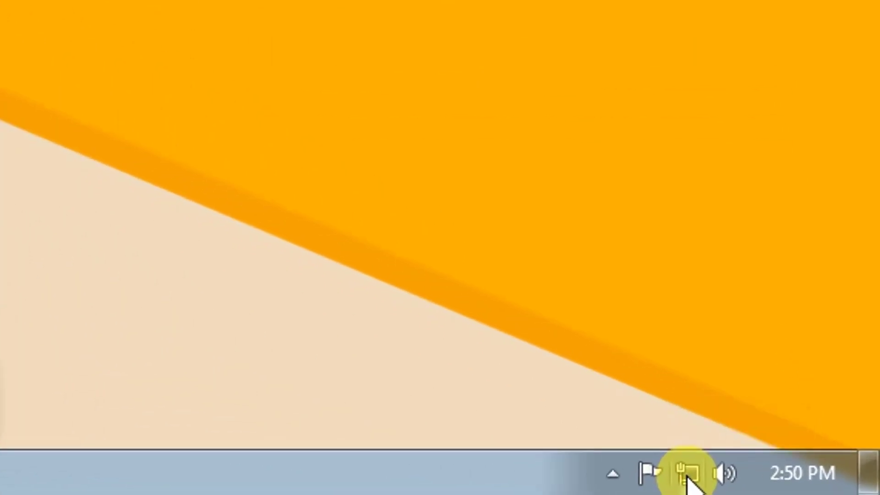
From Network and Sharing Center, start a workplace connection using my Internet connection (VPN)
{"action": "right_click", "coordinate": [687, 474]}
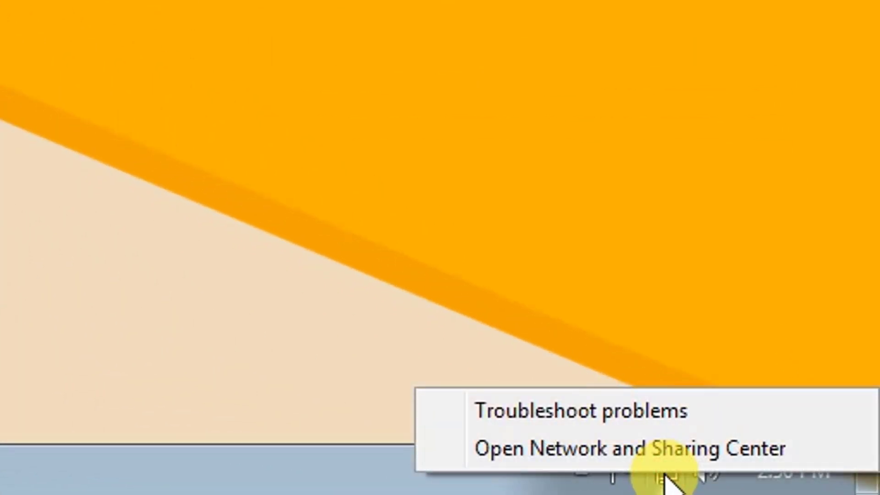
{"action": "left_click", "coordinate": [660, 452]}
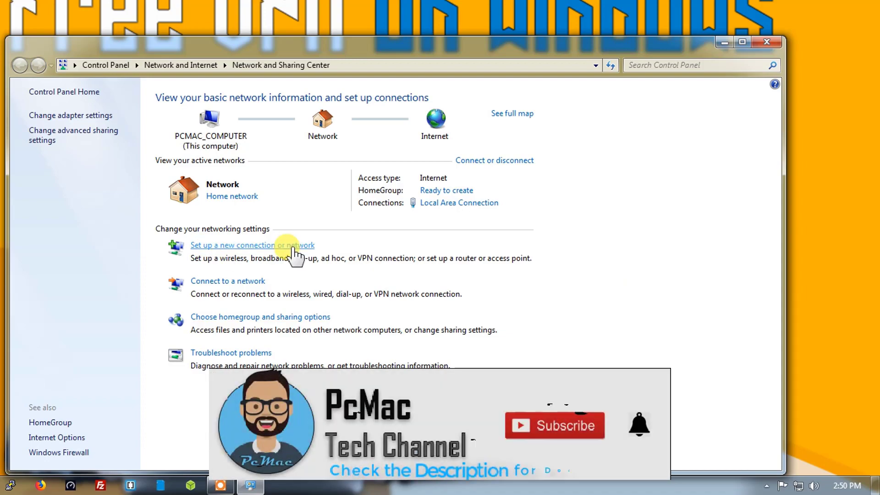
{"action": "left_click", "coordinate": [271, 250]}
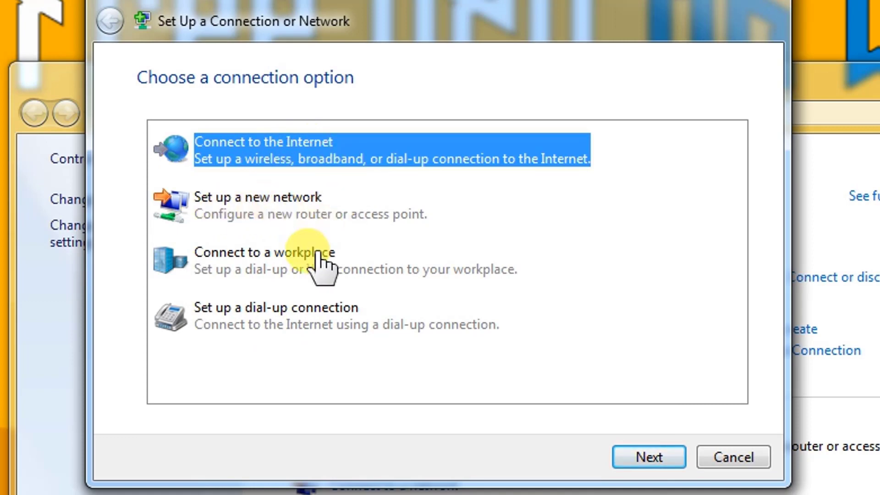
{"action": "left_click", "coordinate": [298, 271]}
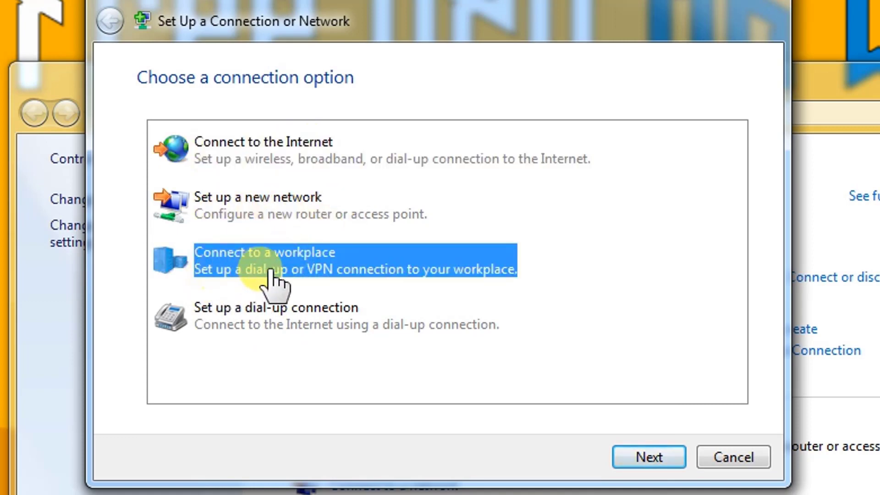
{"action": "left_click", "coordinate": [646, 457]}
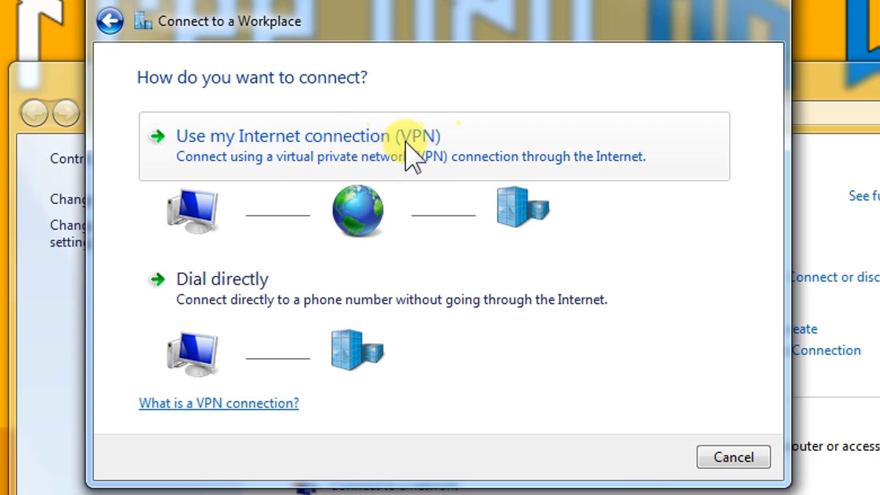
{"action": "left_click", "coordinate": [366, 167]}
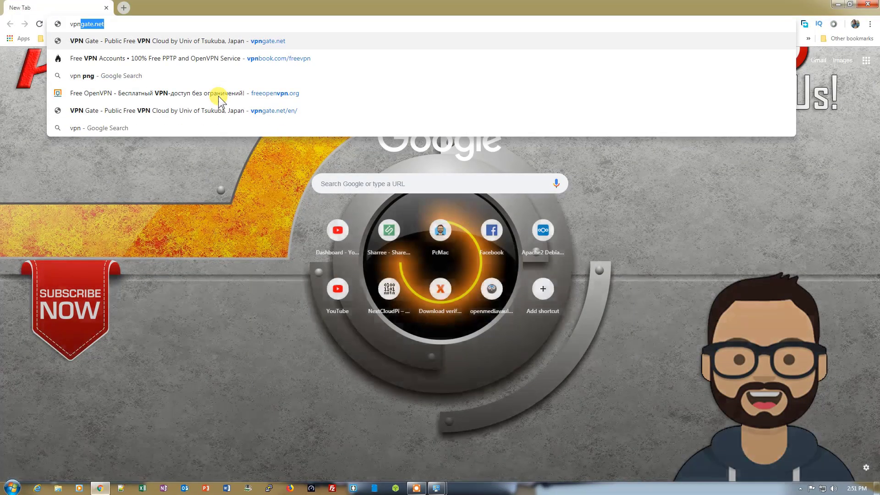
Load vpngate.net and select the top Korea server's hostname vpn820119517.opengw.net:995
{"action": "key", "text": "Return"}
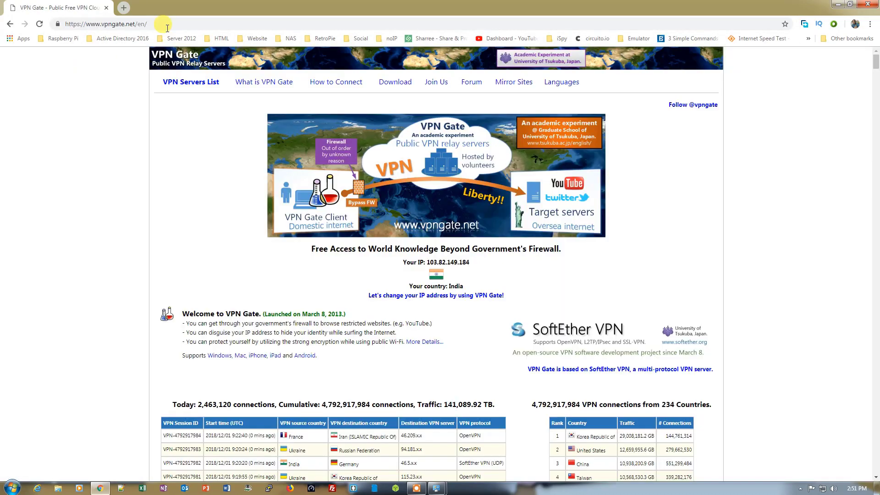
{"action": "scroll", "coordinate": [740, 137], "scroll_direction": "down", "scroll_amount": 9}
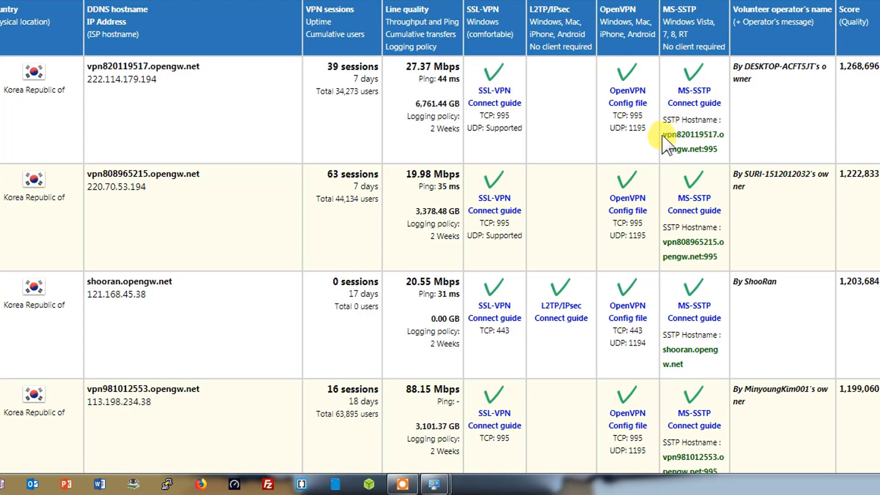
{"action": "left_click_drag", "start_coordinate": [663, 134], "coordinate": [716, 144]}
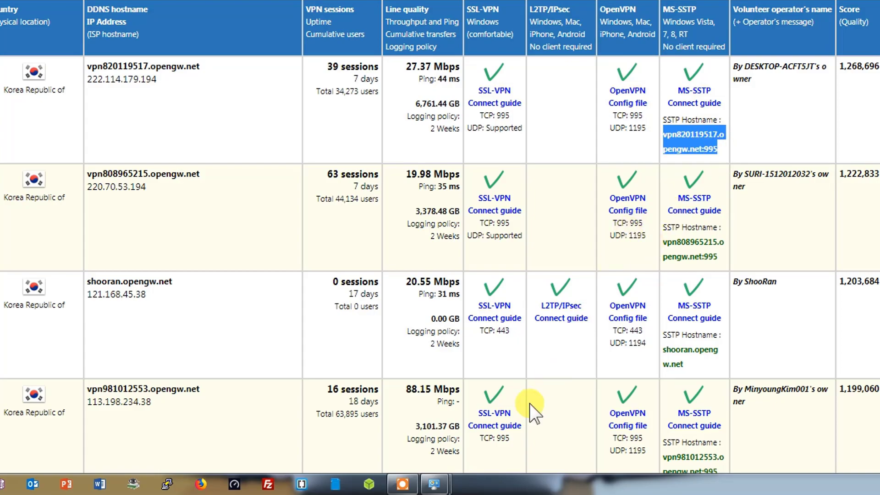
Paste vpn820119517.opengw.net:995 as the Internet address and name the destination Republic of Korea
{"action": "left_click", "coordinate": [434, 484]}
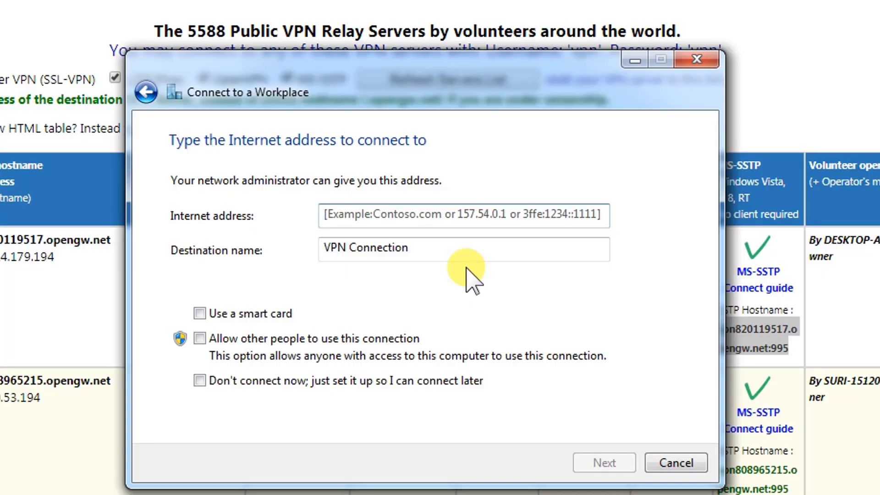
{"action": "type", "text": "vpn820119517.opengw.net:995"}
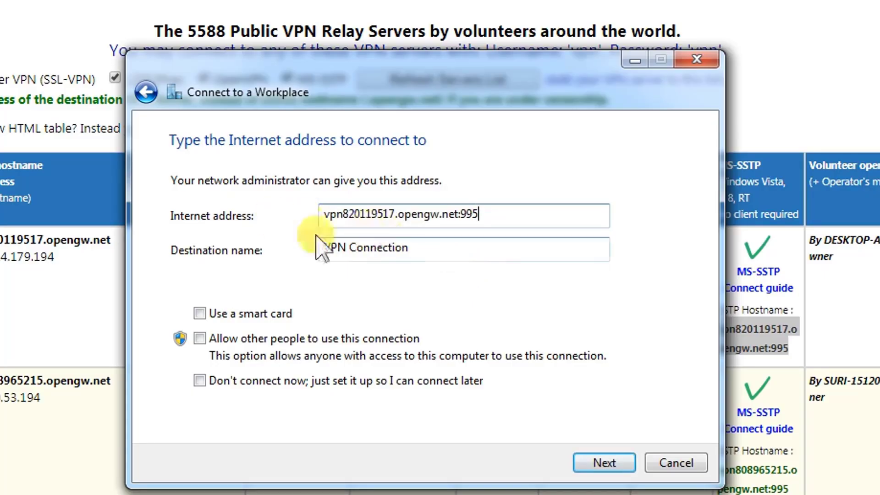
{"action": "left_click_drag", "start_coordinate": [464, 252], "coordinate": [289, 268]}
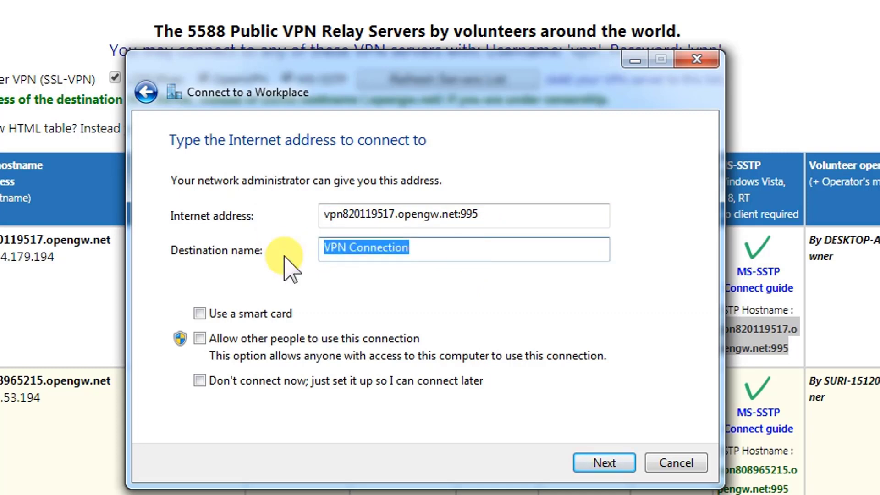
{"action": "type", "text": "Republic of Korea"}
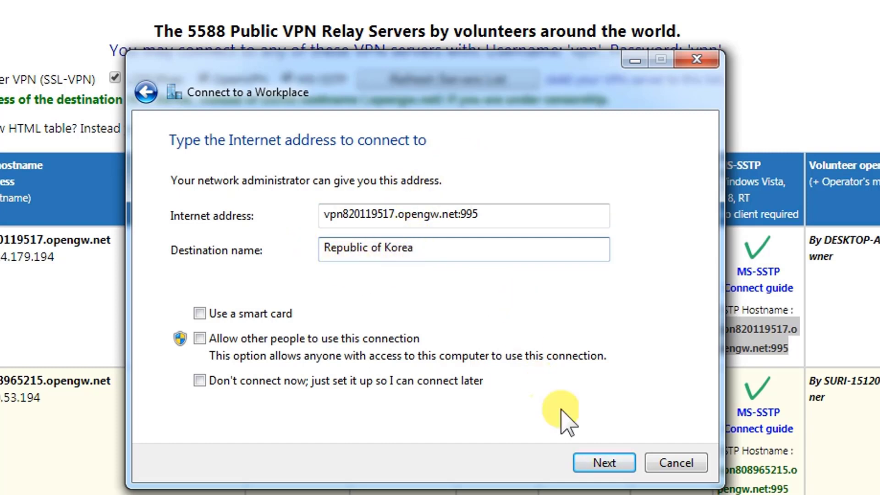
Enter VPN Gate's public sign-in credentials, connect, and close the wizard
{"action": "left_click", "coordinate": [616, 465]}
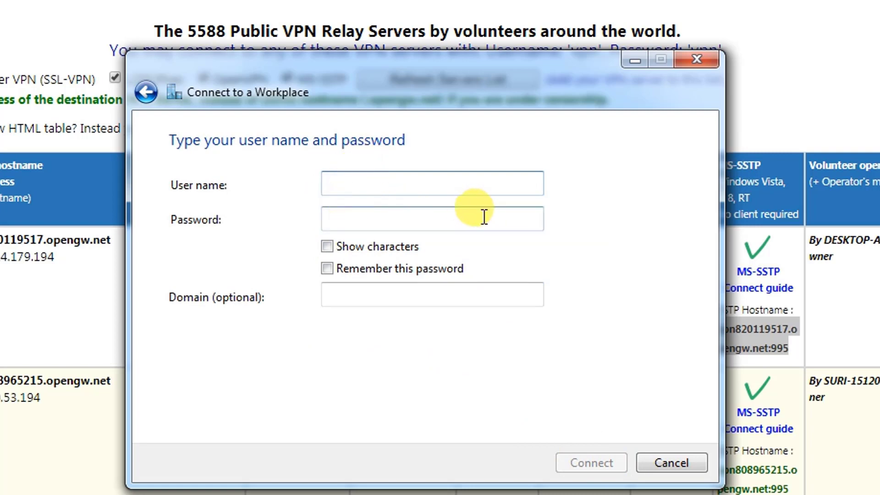
{"action": "type", "text": "vpn"}
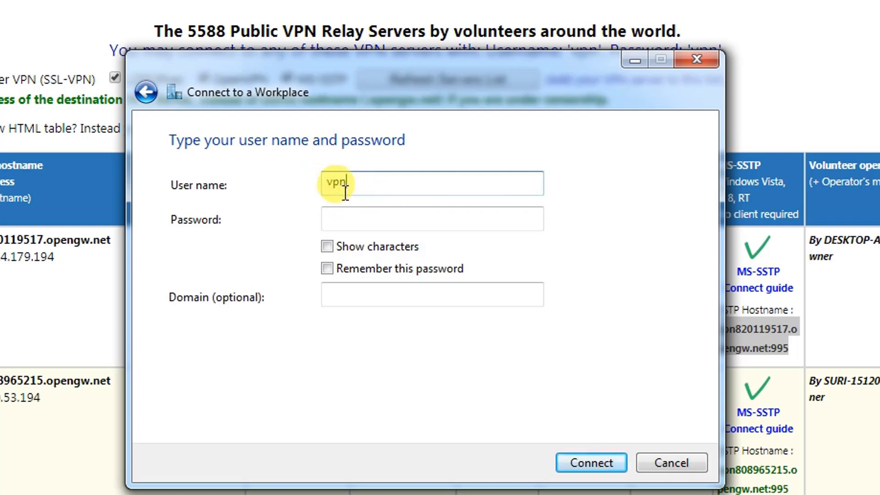
{"action": "left_click", "coordinate": [584, 456]}
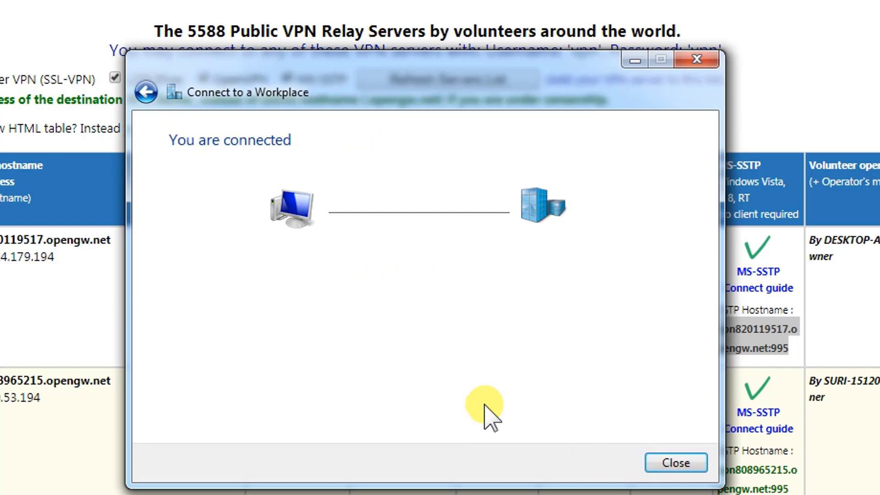
{"action": "left_click", "coordinate": [657, 462]}
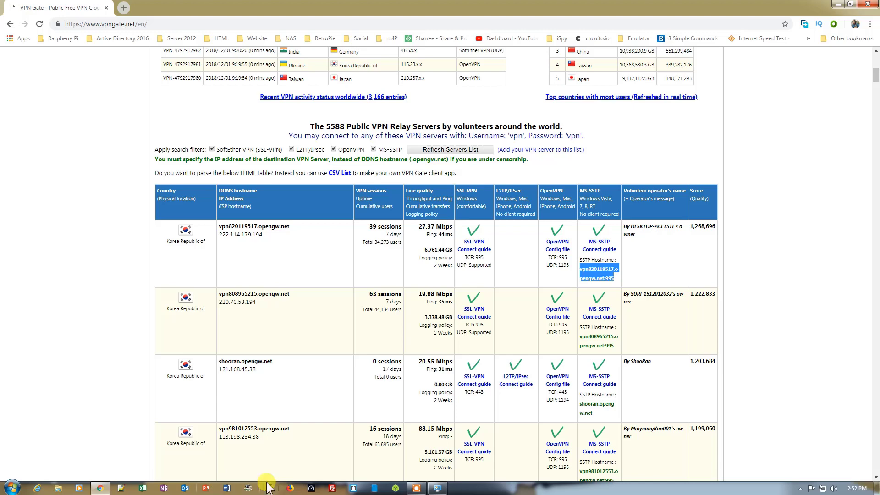
Search 'whats my location' in Firefox and highlight the Chungcheongnam-do result
{"action": "left_click", "coordinate": [290, 489]}
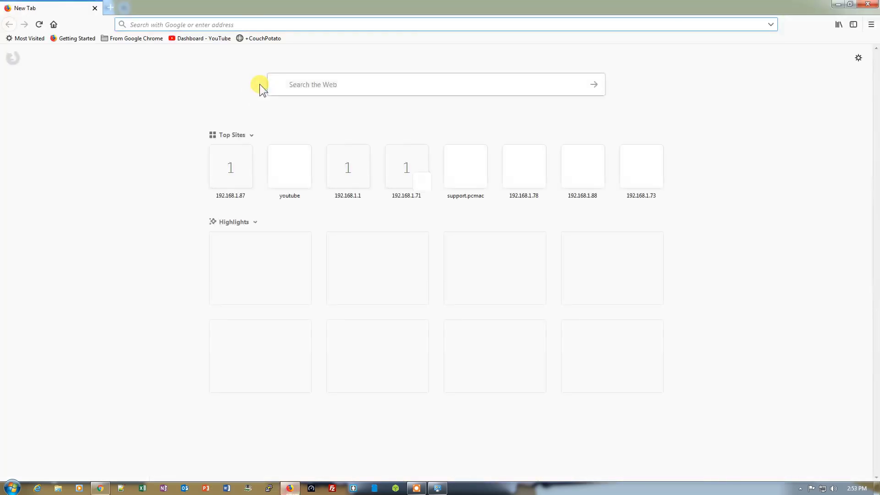
{"action": "type", "text": "whats "}
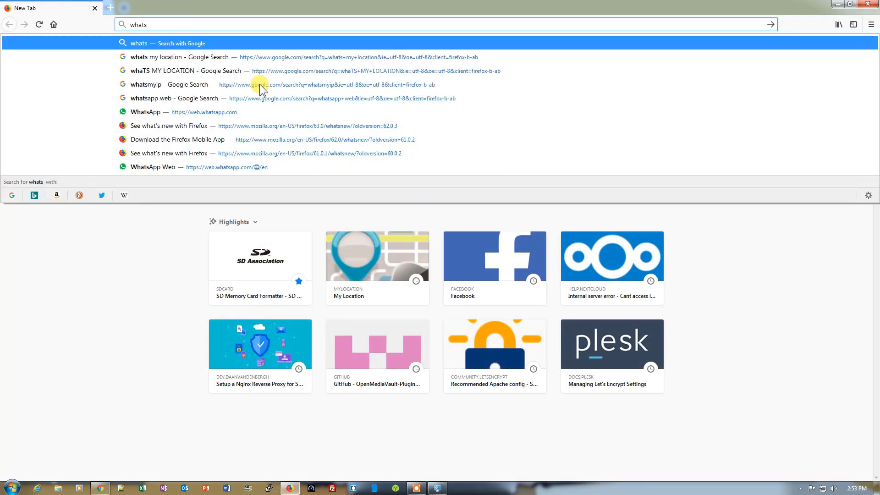
{"action": "type", "text": "my location"}
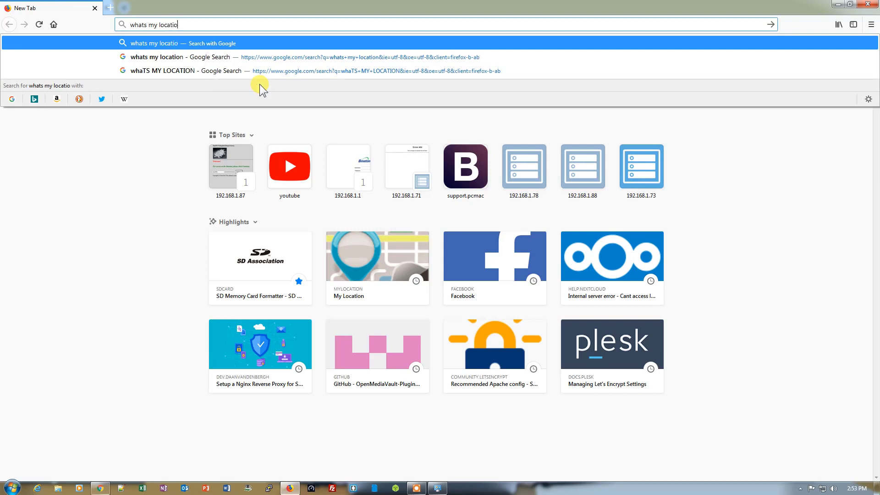
{"action": "key", "text": "Return"}
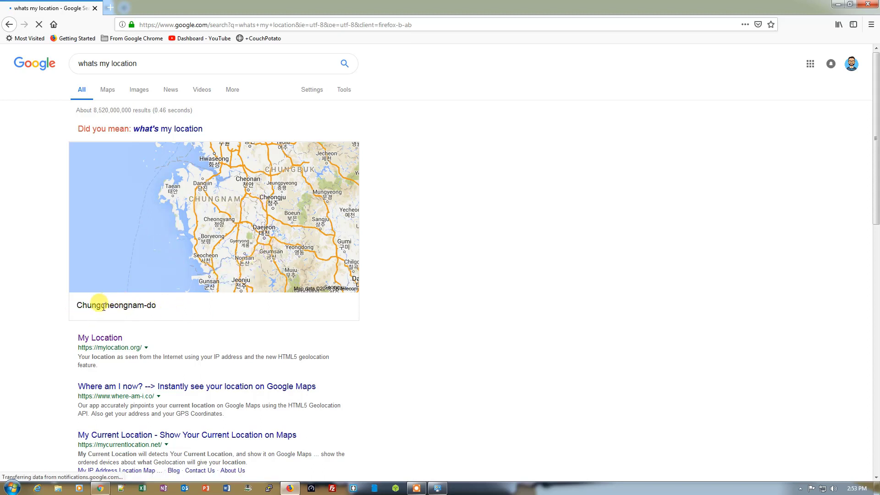
{"action": "left_click_drag", "start_coordinate": [76, 305], "coordinate": [186, 306]}
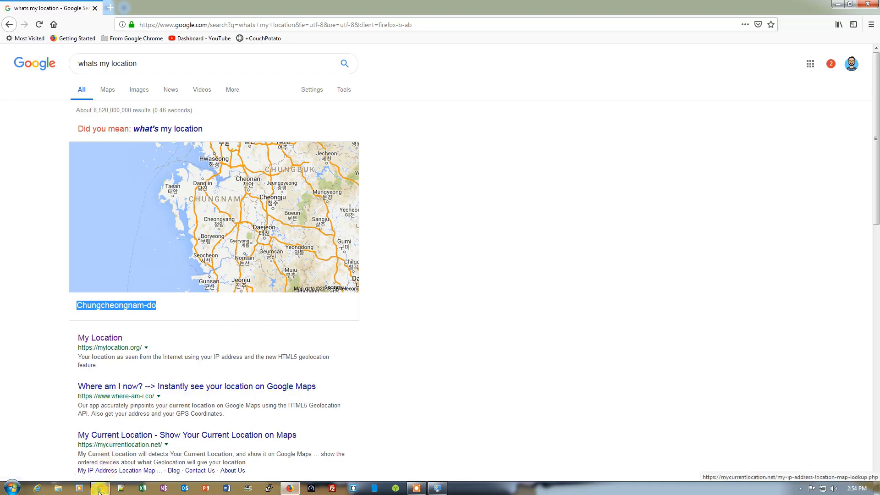
Copy the Japan server's SSTP hostname vpn802573701.opengw.net:1431 from the VPN Gate list
{"action": "key", "text": "alt+Tab"}
{"action": "scroll", "coordinate": [317, 250], "scroll_direction": "down", "scroll_amount": 10}
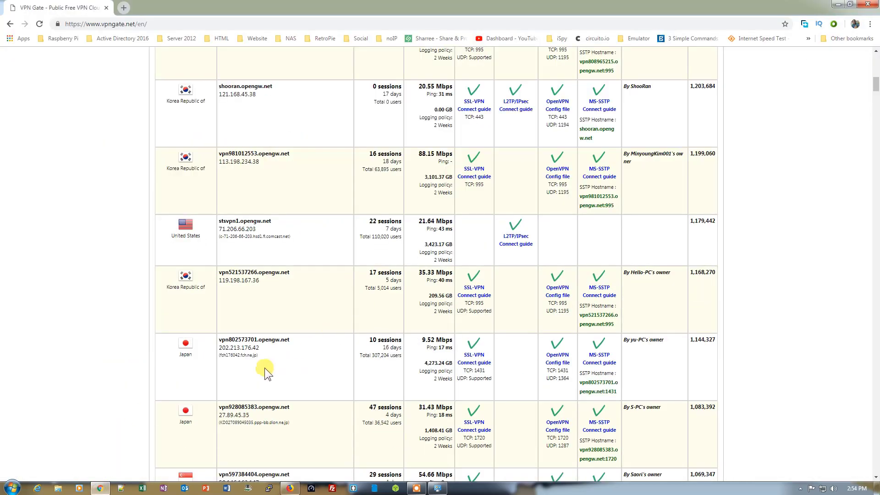
{"action": "left_click_drag", "start_coordinate": [578, 382], "coordinate": [618, 391]}
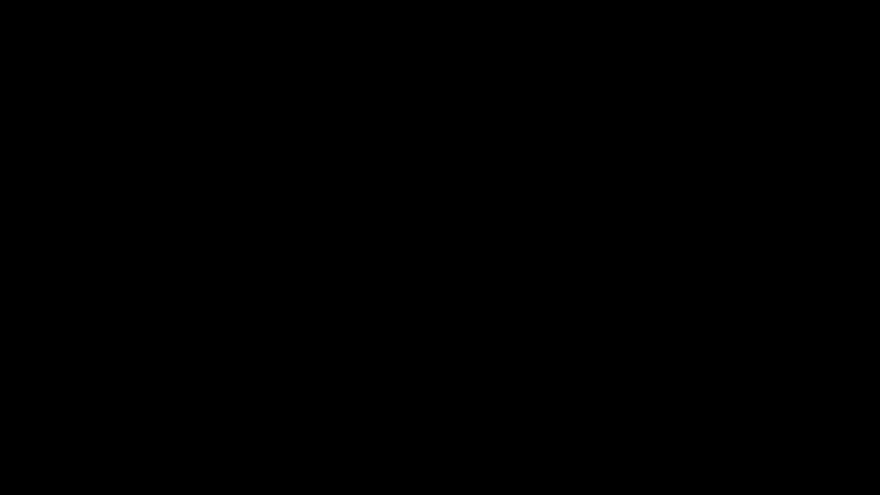
{"action": "key", "text": "ctrl+c"}
{"action": "key", "text": "alt+Tab"}
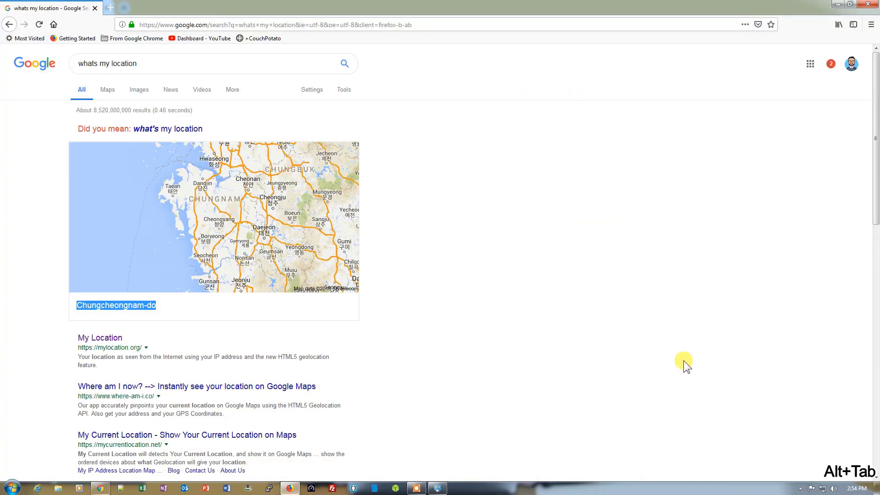
Disconnect the Republic of Korea VPN from the tray network list
{"action": "left_click", "coordinate": [822, 489]}
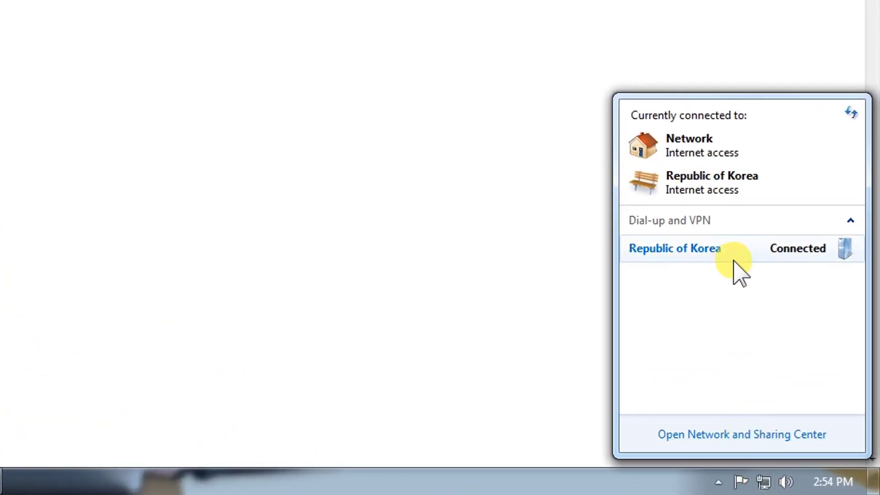
{"action": "left_click", "coordinate": [732, 267]}
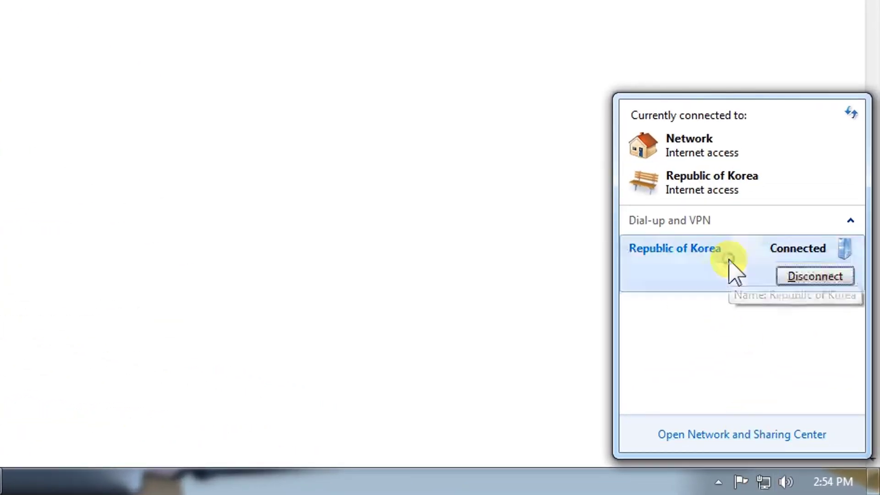
{"action": "left_click", "coordinate": [812, 278]}
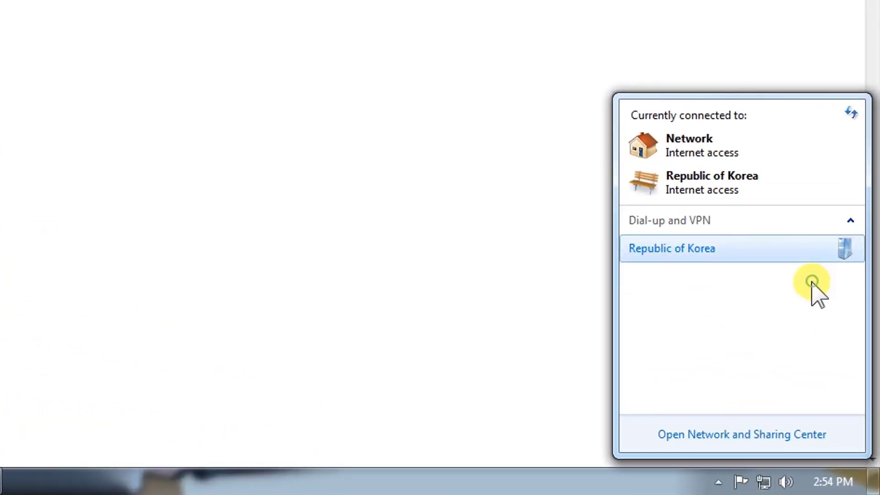
Start a brand-new workplace VPN connection over the Internet in Network and Sharing Center
{"action": "left_click", "coordinate": [744, 434]}
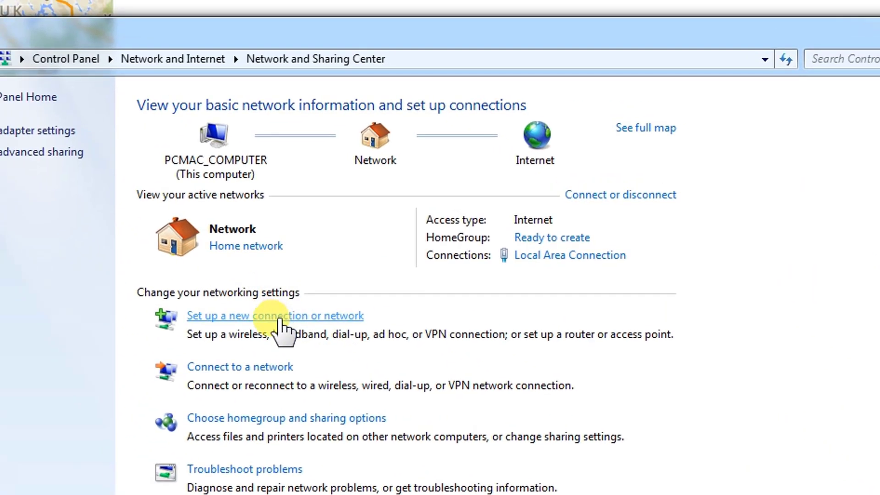
{"action": "left_click", "coordinate": [304, 330]}
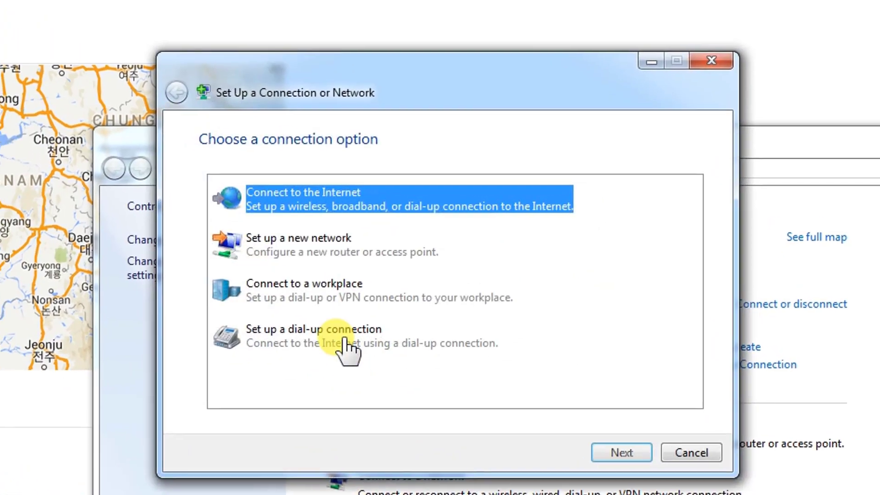
{"action": "left_click", "coordinate": [219, 213]}
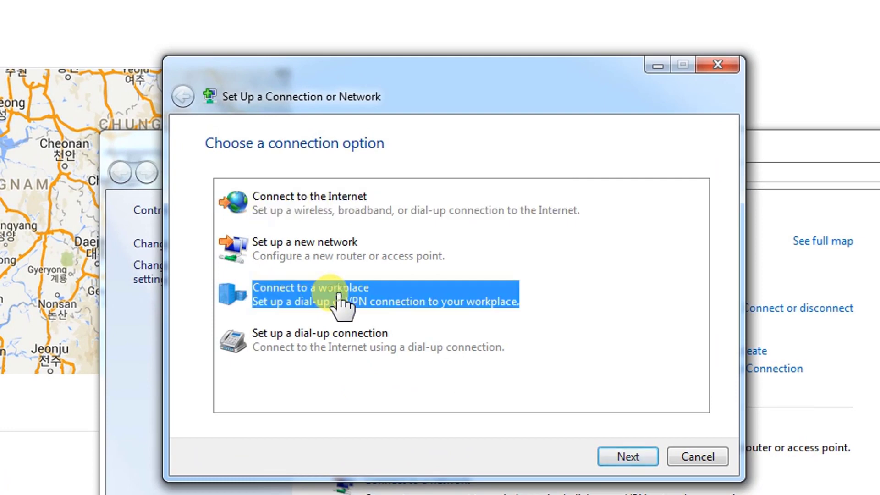
{"action": "left_click", "coordinate": [641, 459]}
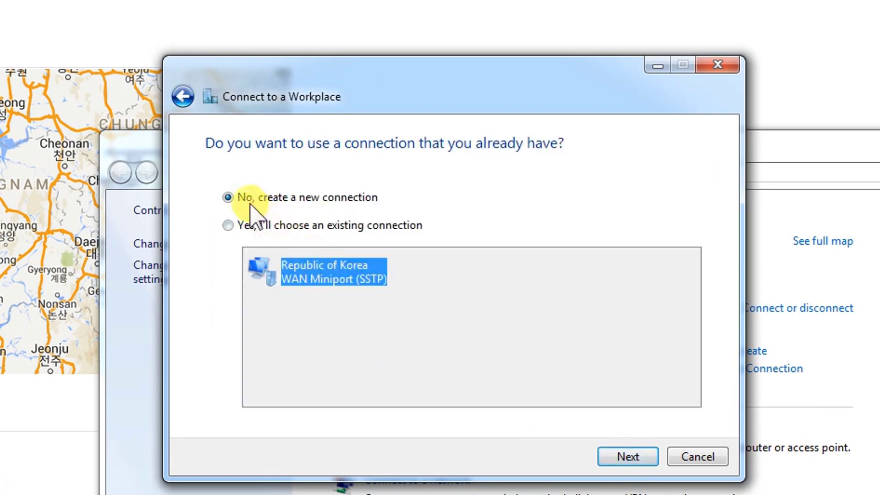
{"action": "left_click", "coordinate": [619, 454]}
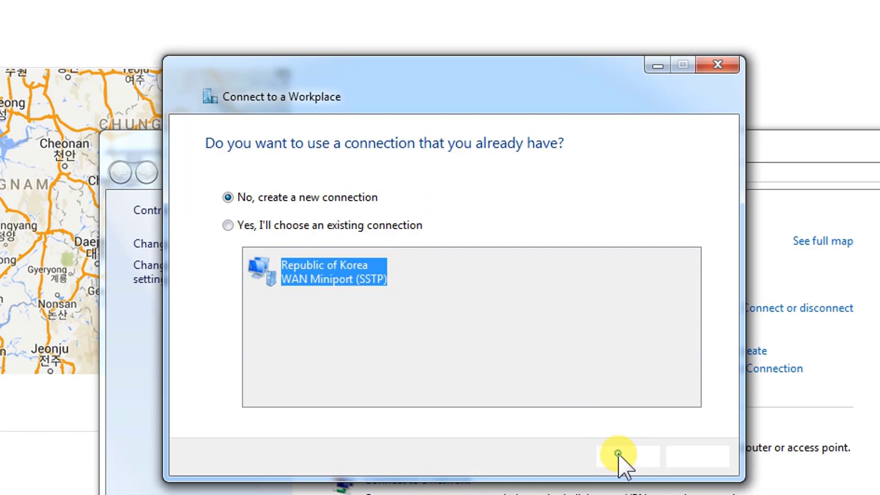
{"action": "left_click", "coordinate": [373, 207]}
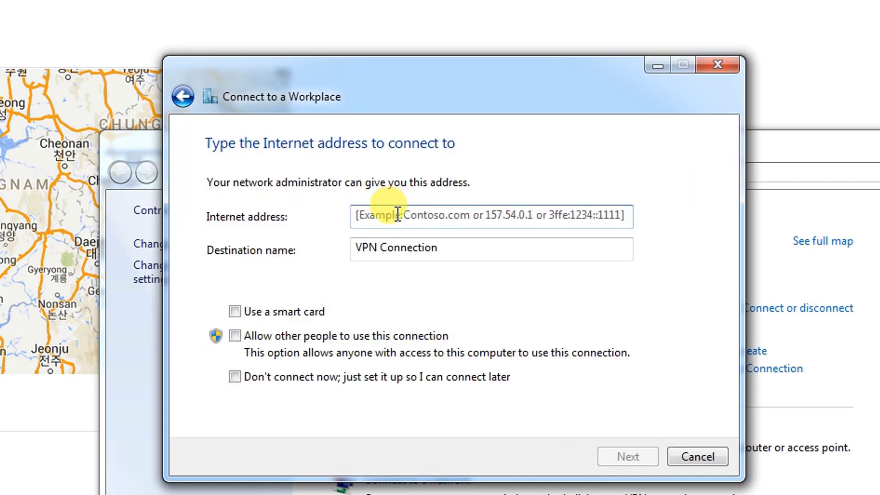
Enter vpn802573701.opengw.net:1431 as the address and name the destination Japan
{"action": "key", "text": "ctrl+v"}
{"action": "left_click", "coordinate": [425, 248]}
{"action": "key", "text": "ctrl+a"}
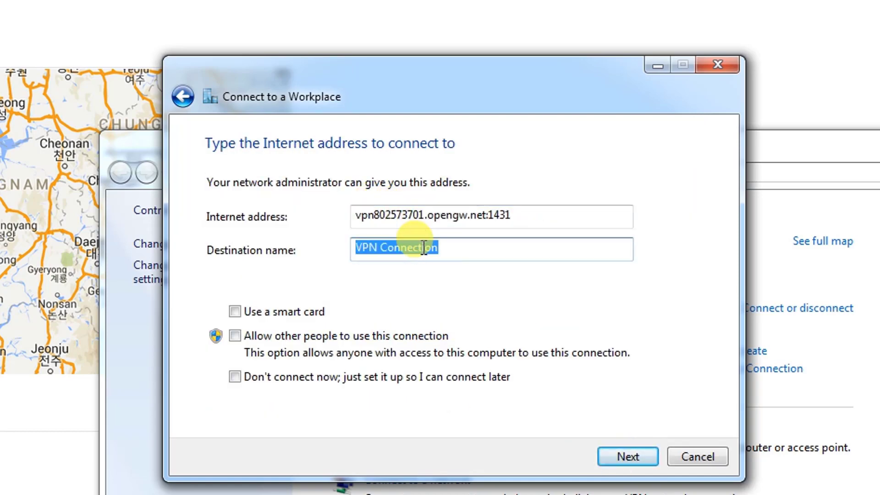
{"action": "type", "text": "Japan"}
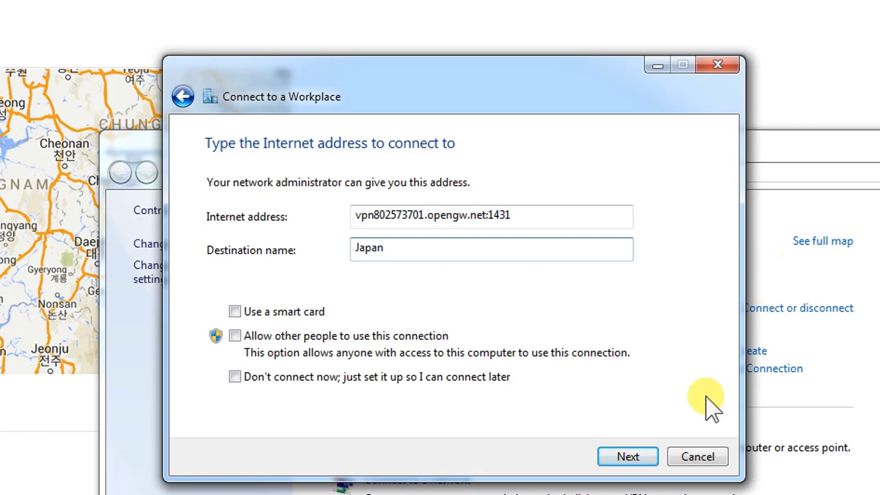
Enter the public sign-in credentials, connect, and close the wizard
{"action": "left_click", "coordinate": [631, 456]}
{"action": "type", "text": "vpn"}
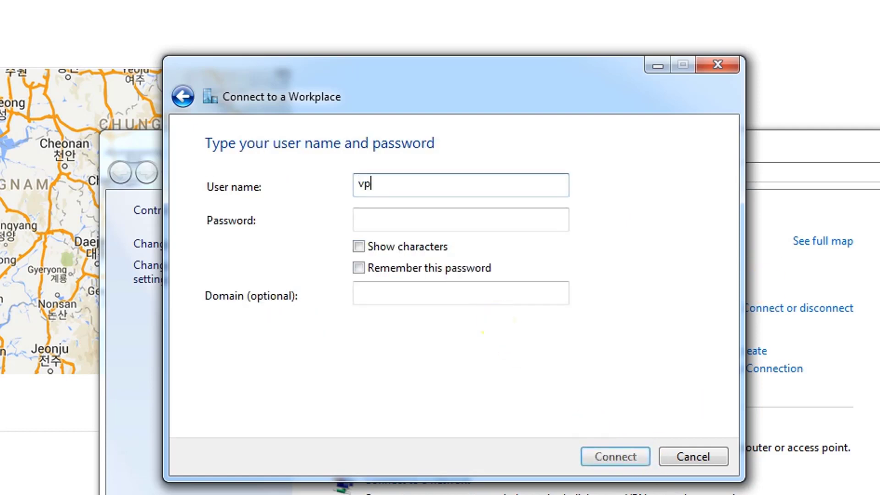
{"action": "left_click", "coordinate": [622, 454]}
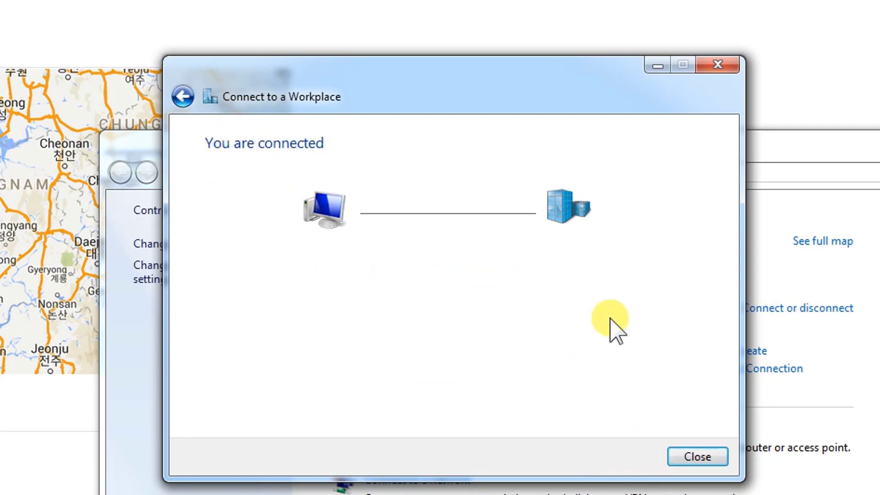
{"action": "left_click", "coordinate": [696, 457]}
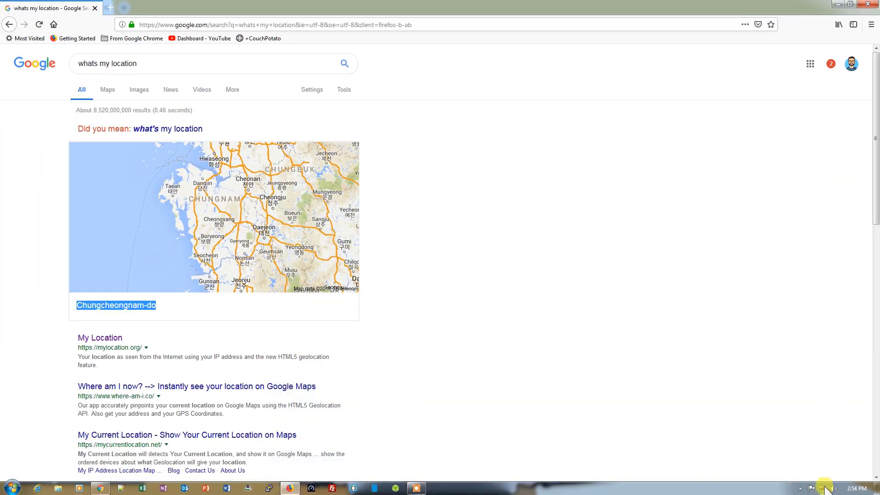
Check Japan shows connected and rerun the location search, now reporting Hiroshima, Japan
{"action": "left_click", "coordinate": [824, 487]}
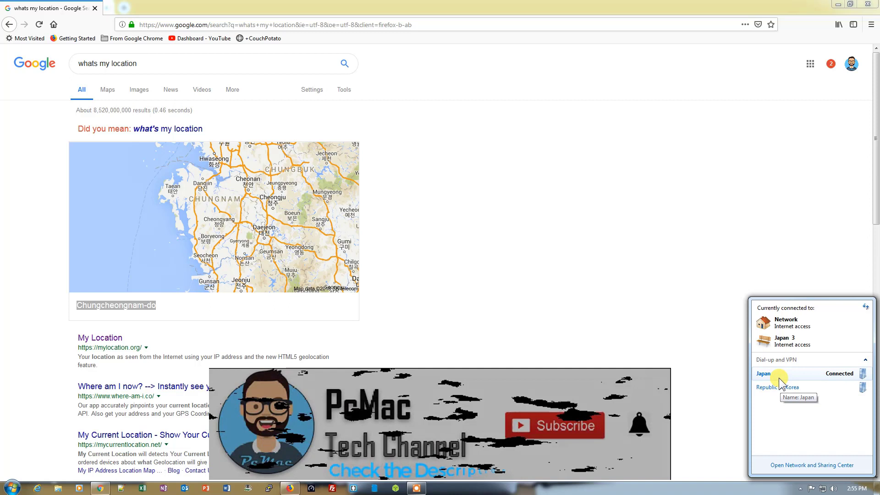
{"action": "left_click", "coordinate": [191, 64]}
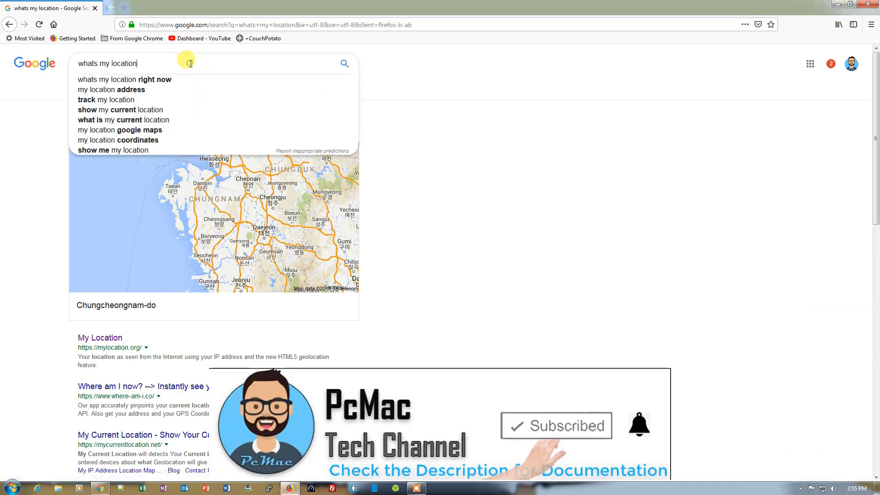
{"action": "key", "text": "Return"}
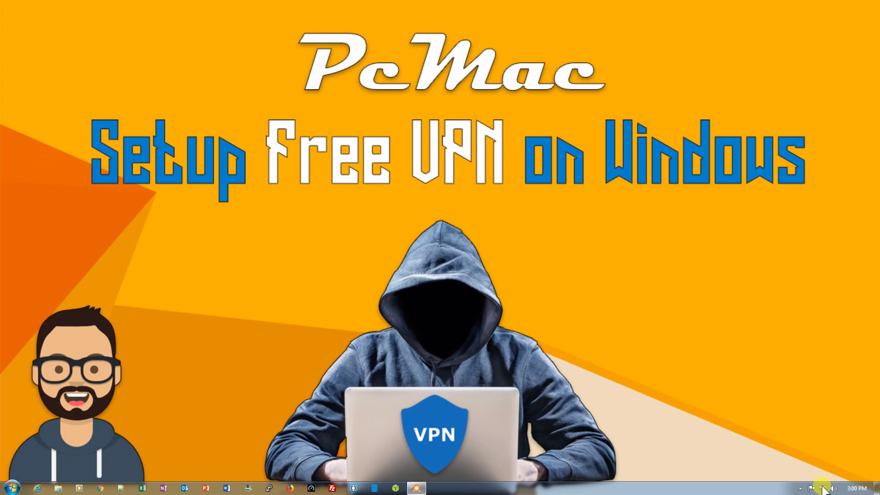
Disconnect the Japan VPN from the tray network list and dismiss the list
{"action": "left_click", "coordinate": [822, 488]}
{"action": "left_click", "coordinate": [785, 373]}
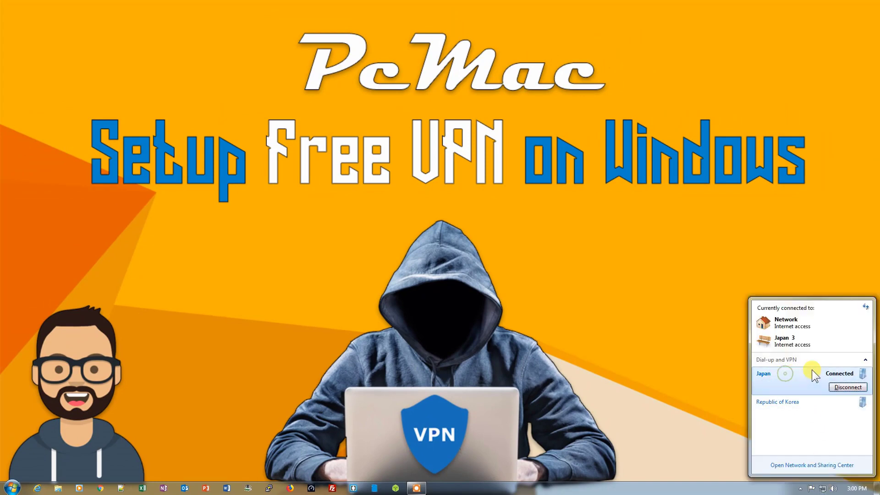
{"action": "left_click", "coordinate": [848, 388]}
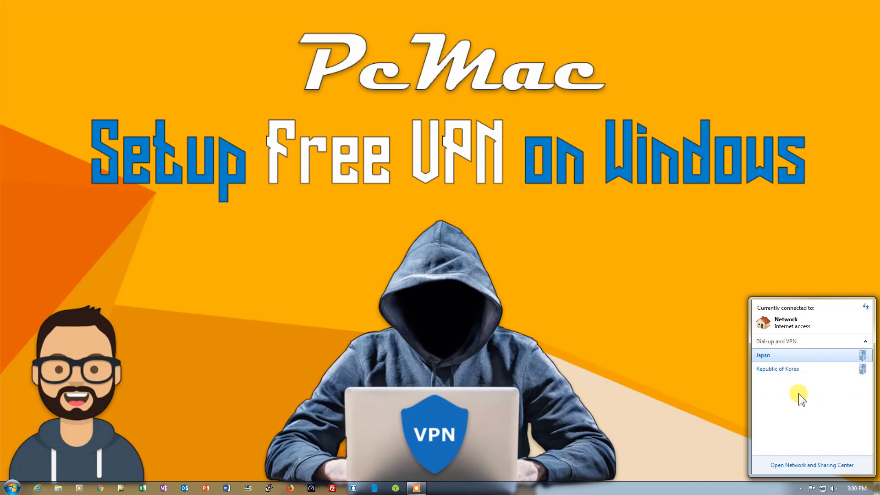
{"action": "left_click", "coordinate": [675, 312]}
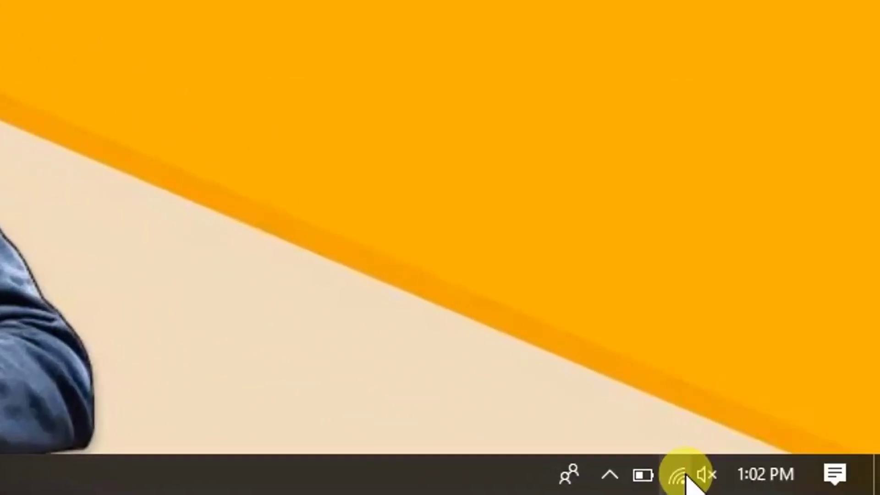
Open Network & Internet settings from the tray icon and go to the VPN page
{"action": "right_click", "coordinate": [811, 488]}
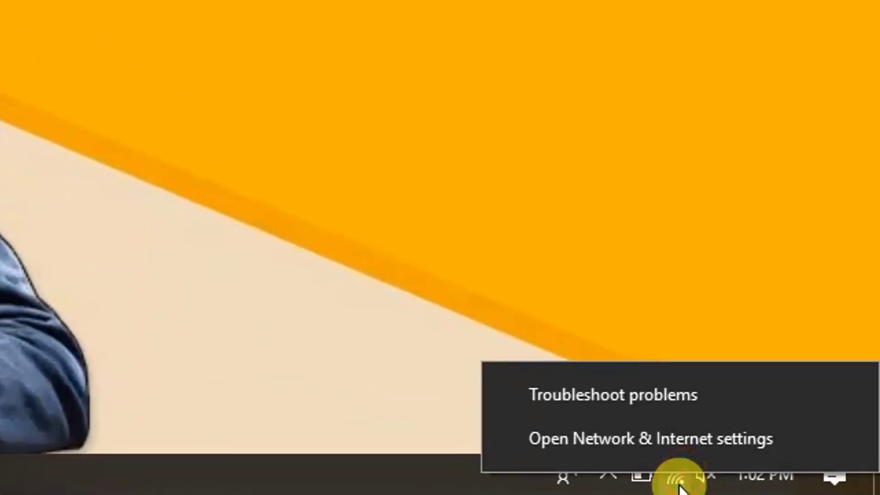
{"action": "left_click", "coordinate": [652, 444]}
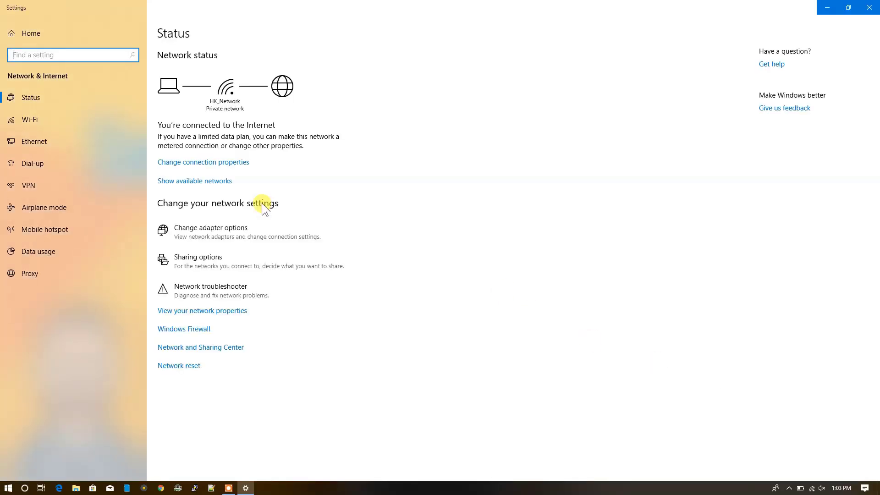
{"action": "left_click", "coordinate": [43, 184]}
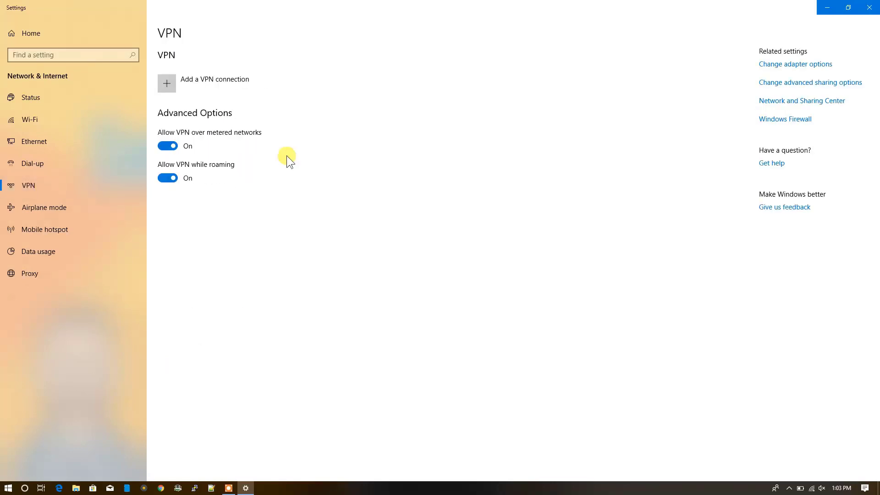
Add a VPN connection with Windows (built-in) as provider and focus the Connection name field
{"action": "left_click", "coordinate": [176, 87]}
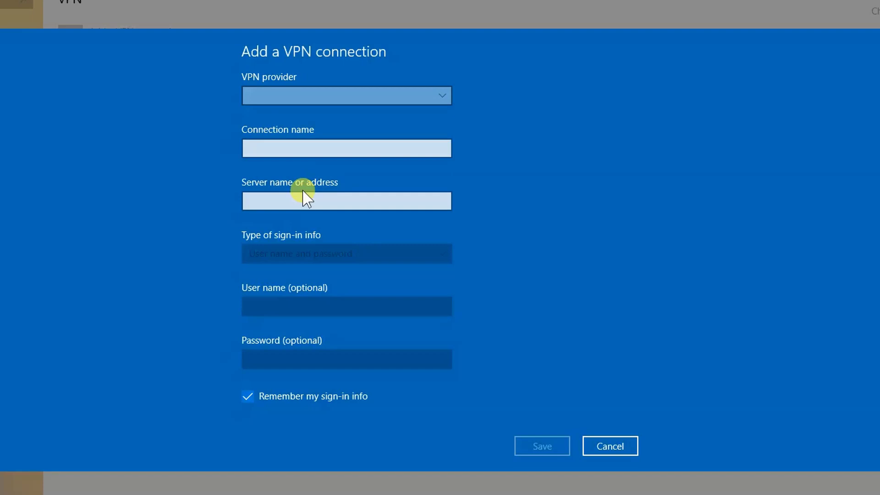
{"action": "left_click", "coordinate": [440, 95]}
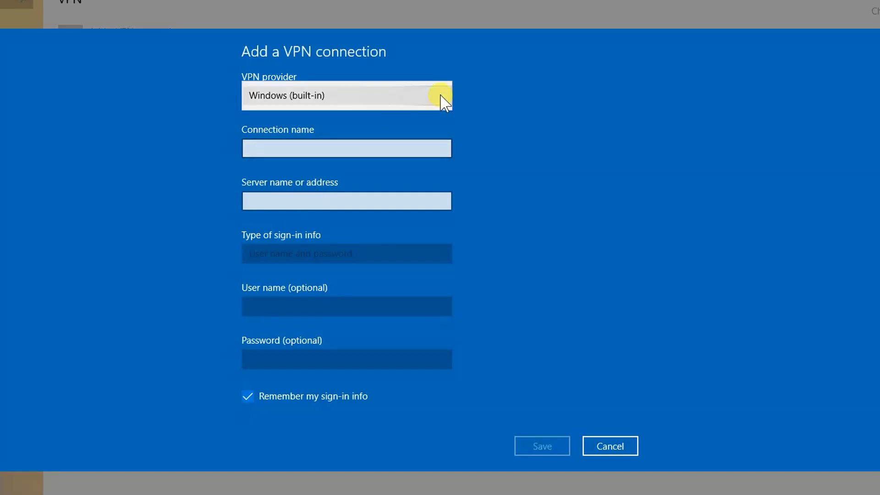
{"action": "left_click", "coordinate": [359, 97]}
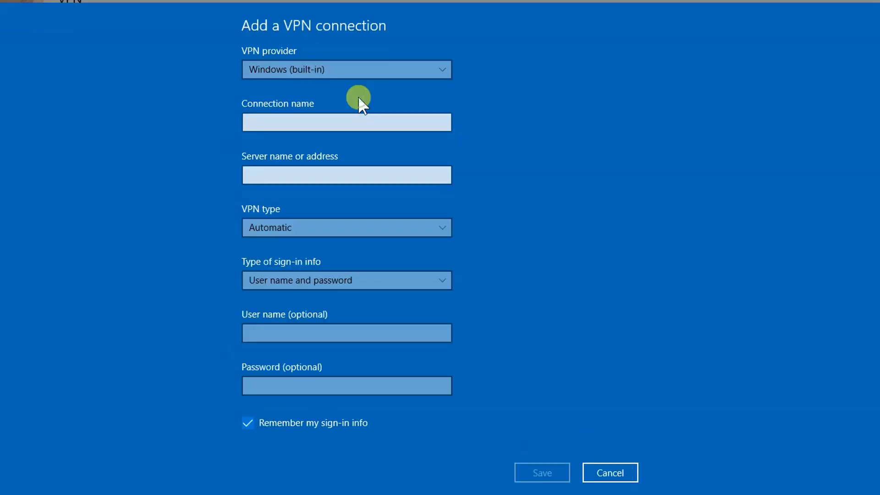
{"action": "left_click", "coordinate": [324, 126]}
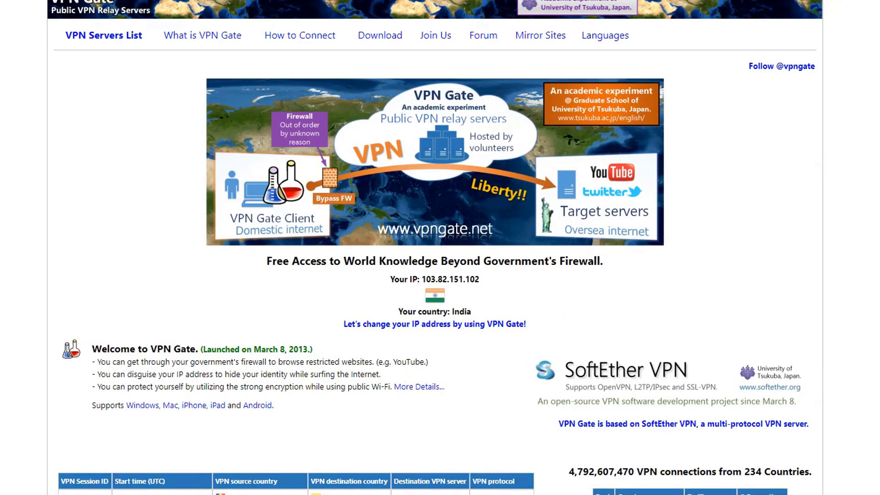
Find the Venezuela row and select its hostname vpn776820447.opengw.net:995
{"action": "scroll", "coordinate": [440, 247], "scroll_direction": "down", "scroll_amount": 10}
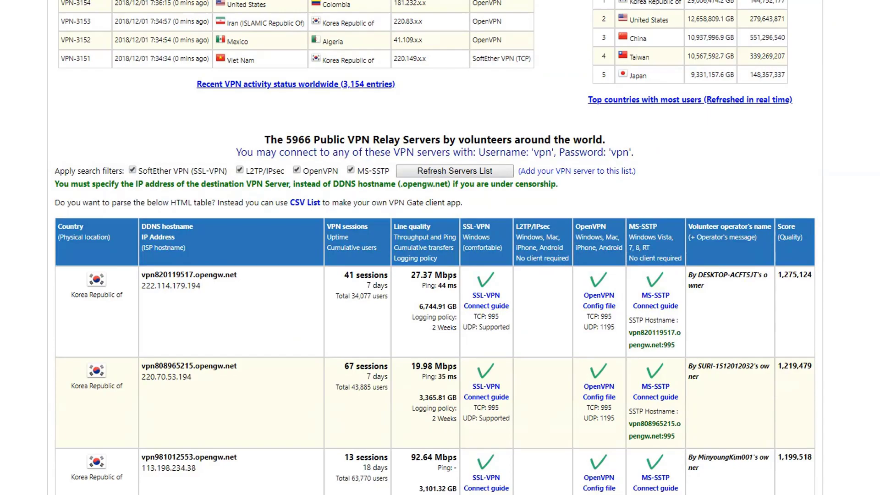
{"action": "scroll", "coordinate": [440, 248], "scroll_direction": "down", "scroll_amount": 18}
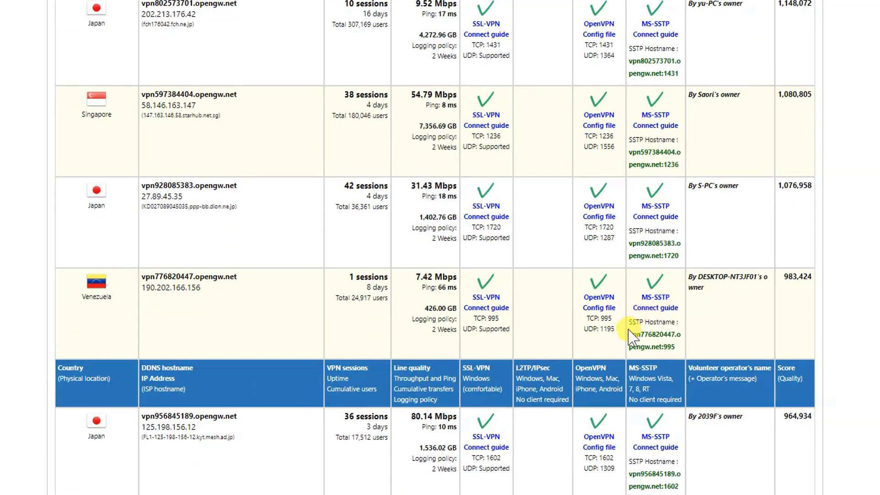
{"action": "left_click_drag", "start_coordinate": [630, 331], "coordinate": [679, 349]}
{"action": "key", "text": "ctrl+c"}
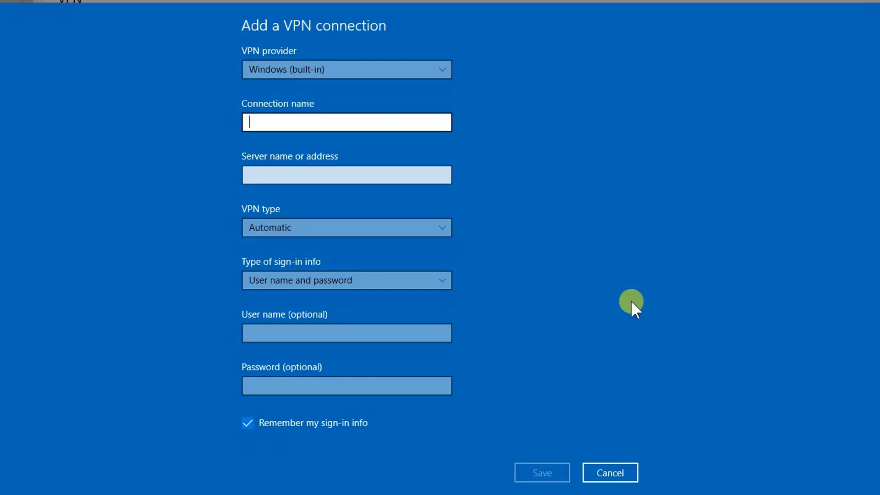
Fill in server vpn776820447.opengw.net:995, connection name Venezuela and the user name, then save
{"action": "left_click", "coordinate": [335, 175]}
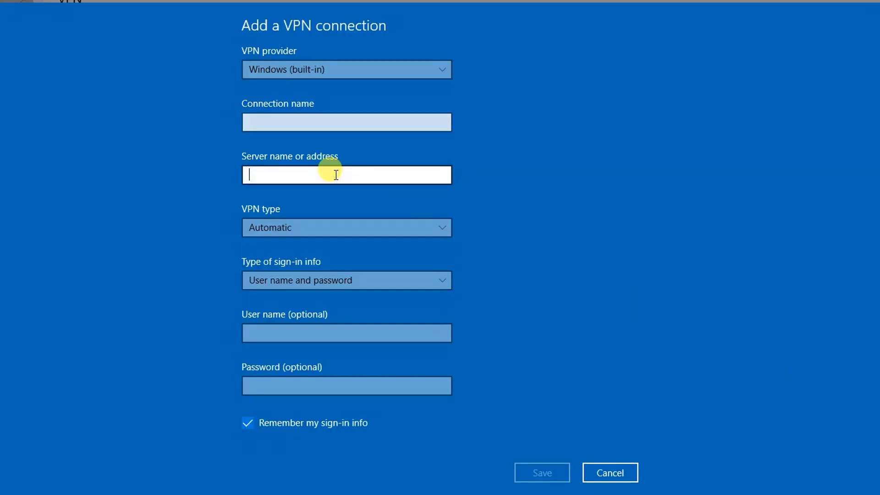
{"action": "key", "text": "ctrl+v"}
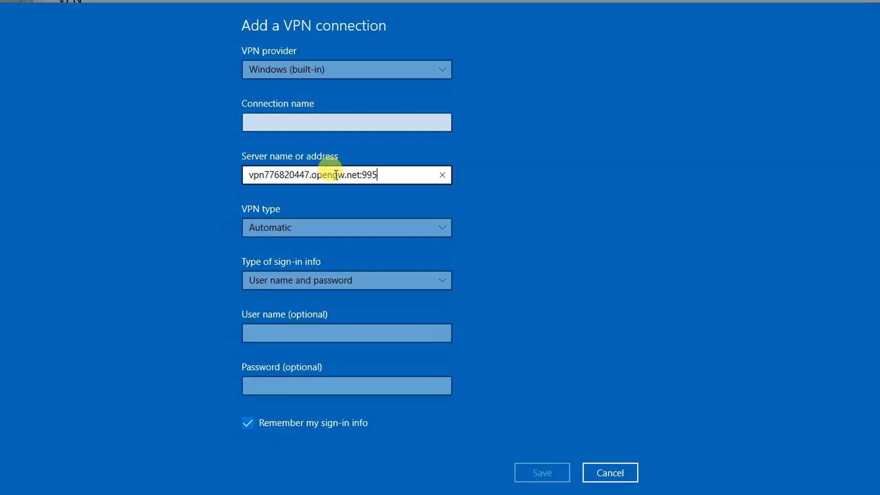
{"action": "key", "text": "alt+Tab"}
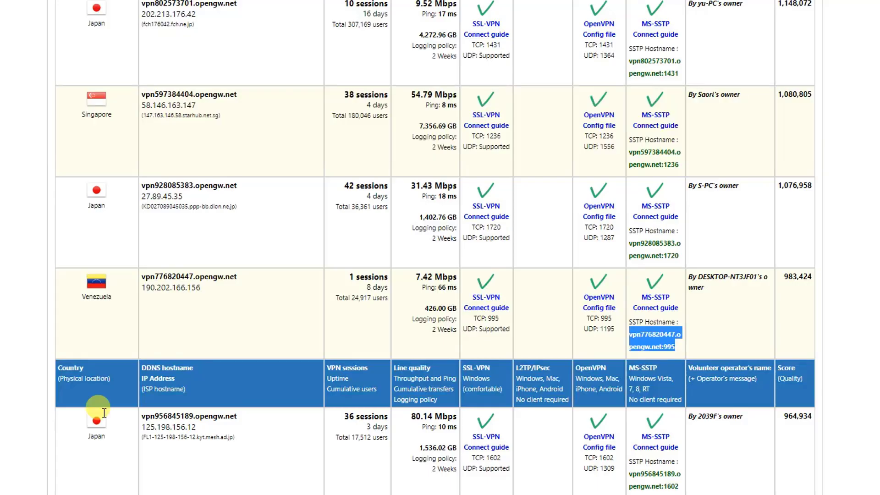
{"action": "left_click", "coordinate": [121, 303]}
{"action": "left_click_drag", "start_coordinate": [122, 299], "coordinate": [81, 298]}
{"action": "key", "text": "ctrl+c"}
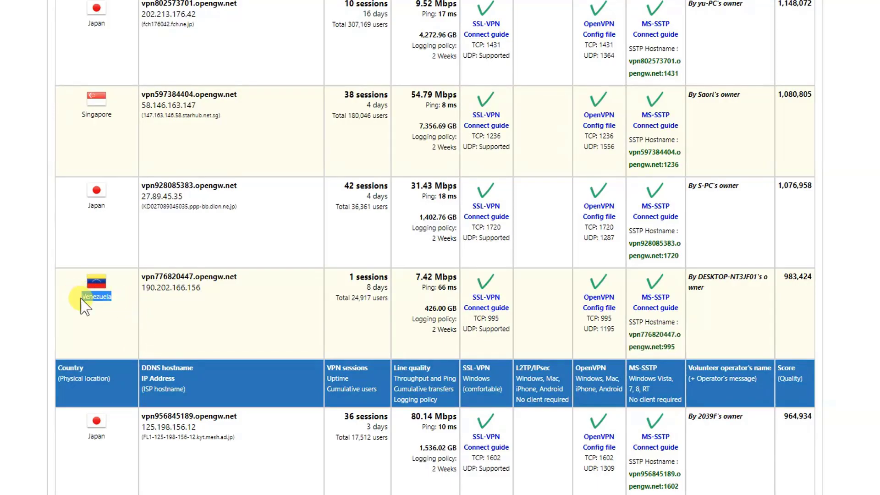
{"action": "key", "text": "alt+Tab"}
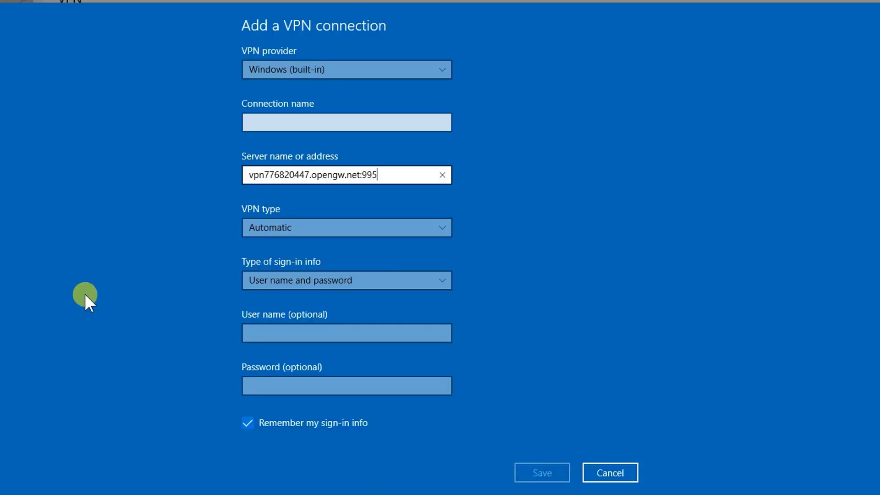
{"action": "left_click", "coordinate": [348, 120]}
{"action": "key", "text": "ctrl+v"}
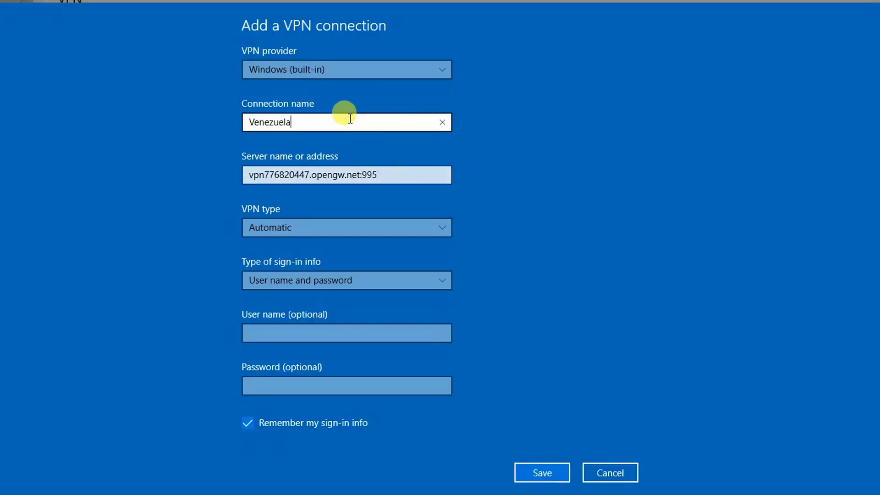
{"action": "left_click", "coordinate": [319, 330]}
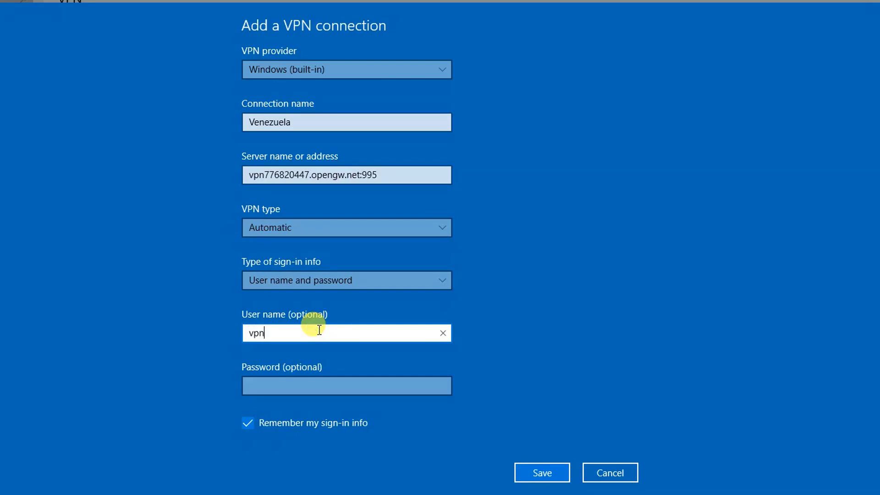
{"action": "left_click", "coordinate": [545, 475]}
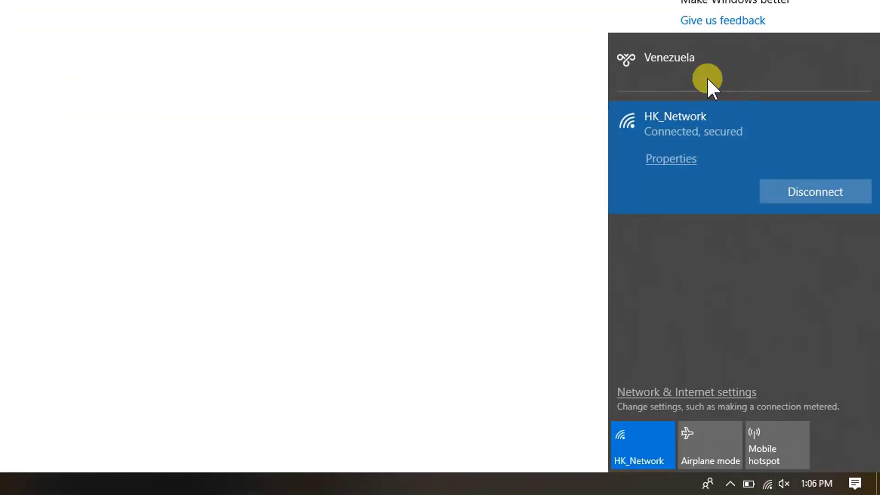
Connect the Venezuela VPN, signing in with the VPN Gate user name
{"action": "left_click", "coordinate": [746, 57]}
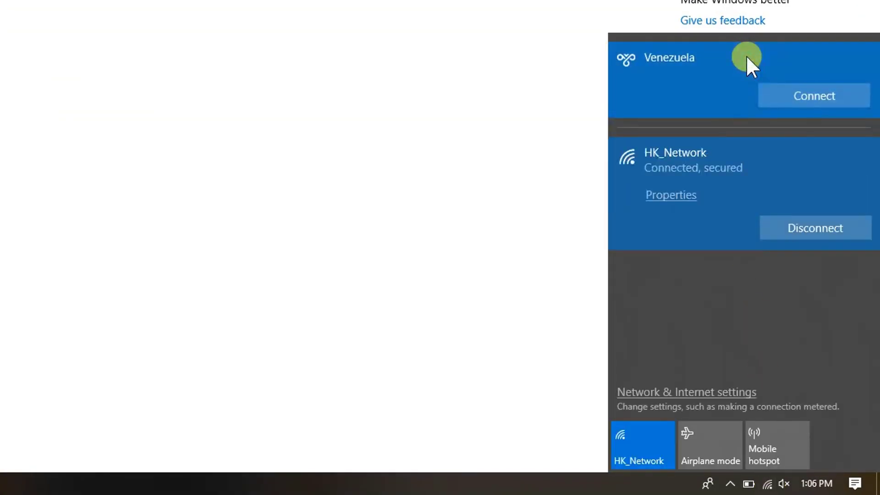
{"action": "left_click", "coordinate": [785, 93]}
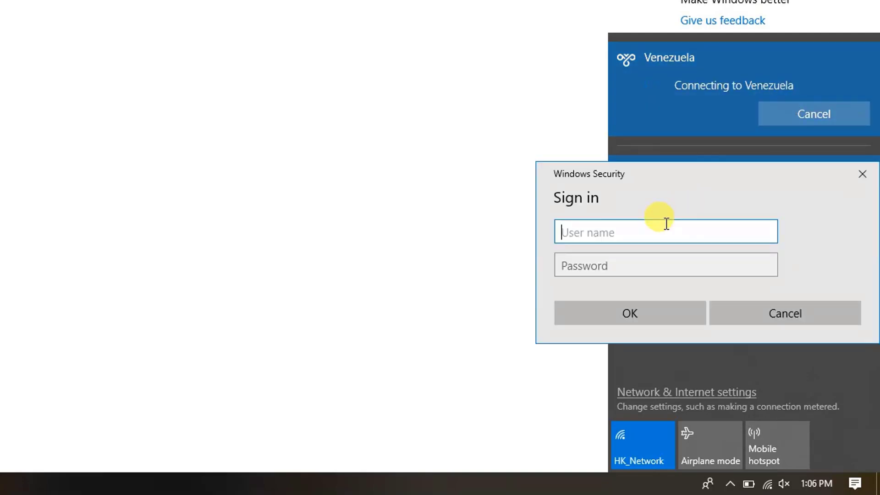
{"action": "type", "text": "vpn"}
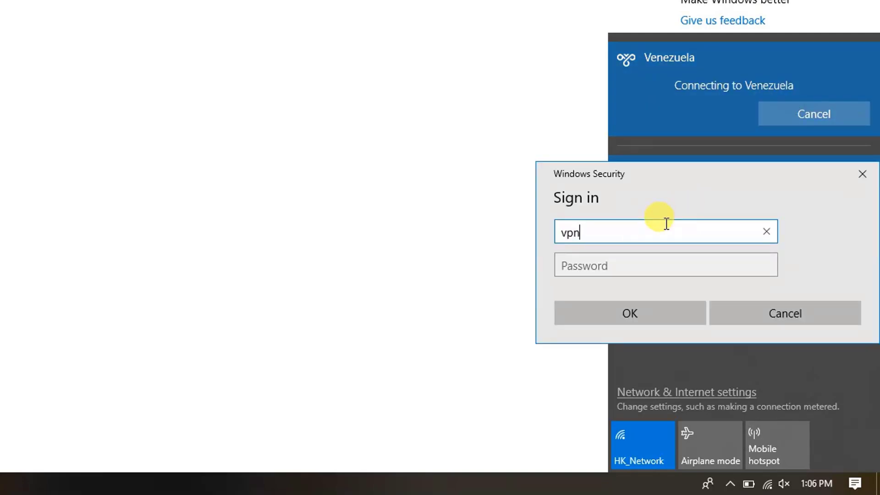
{"action": "left_click", "coordinate": [646, 327]}
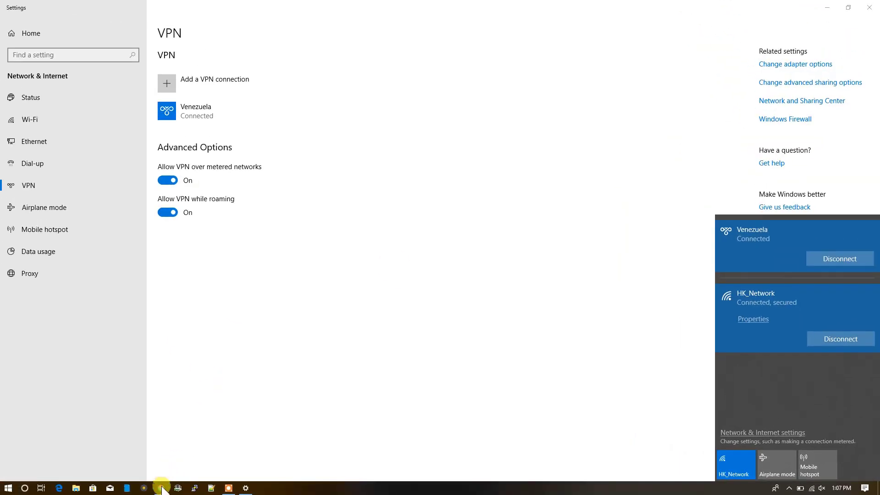
Open Edge to see Bing's location result showing Valencia, Carabobo, Venezuela
{"action": "left_click", "coordinate": [60, 488]}
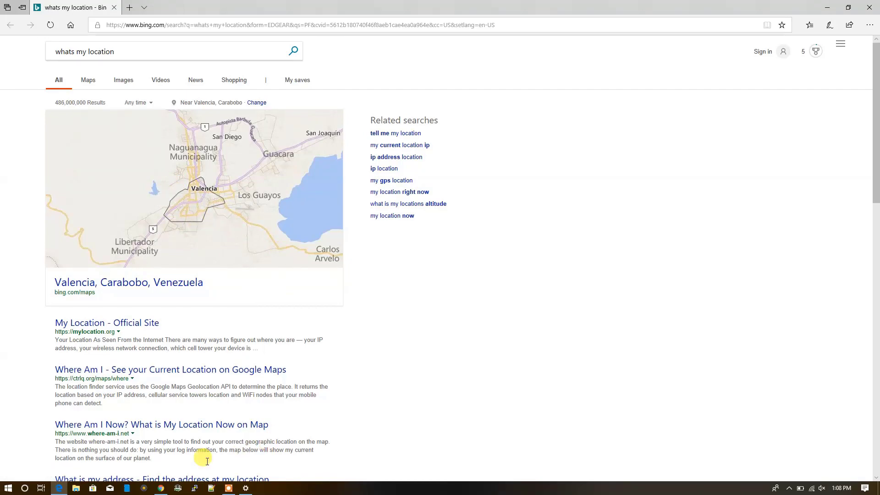
In Chrome, scroll to the Korean server and select its SSTP hostname vpn614434572.opengw.net:1654
{"action": "left_click", "coordinate": [162, 488]}
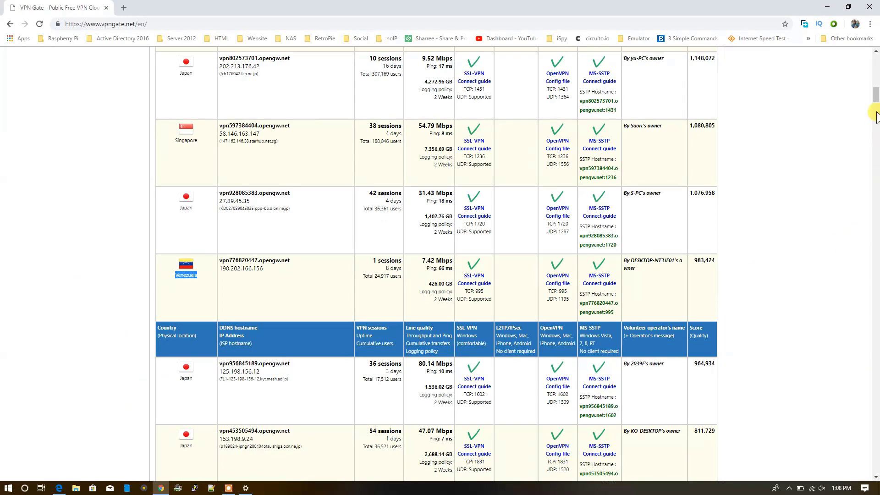
{"action": "left_click_drag", "start_coordinate": [877, 98], "coordinate": [877, 115]}
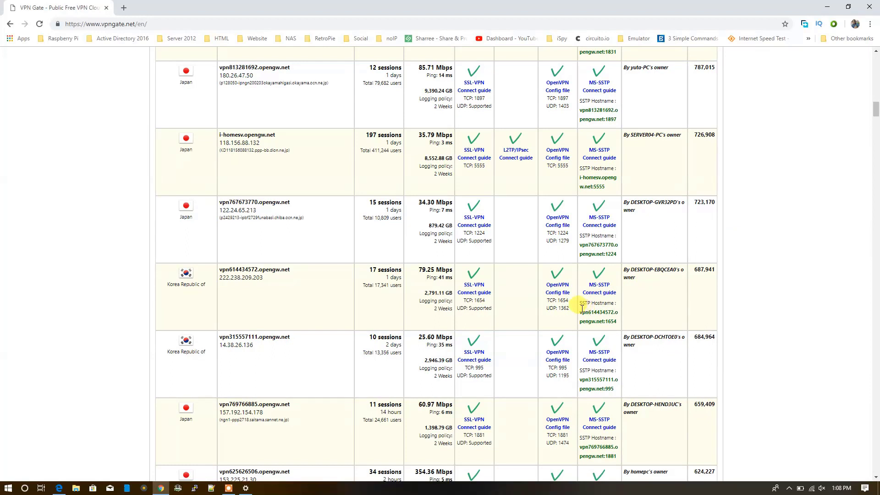
{"action": "left_click_drag", "start_coordinate": [579, 311], "coordinate": [621, 318]}
{"action": "key", "text": "ctrl+c"}
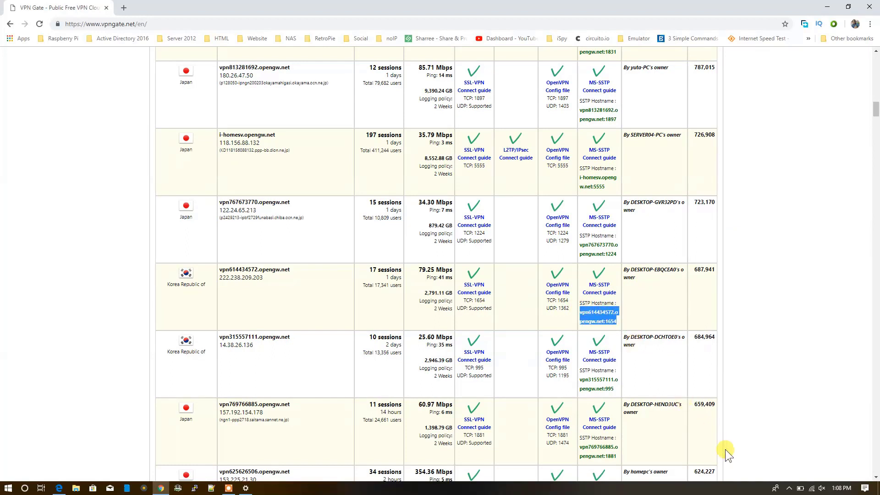
Add a Windows (built-in) VPN named Korea with server vpn614434572.opengw.net:1654 and save it
{"action": "left_click", "coordinate": [246, 488]}
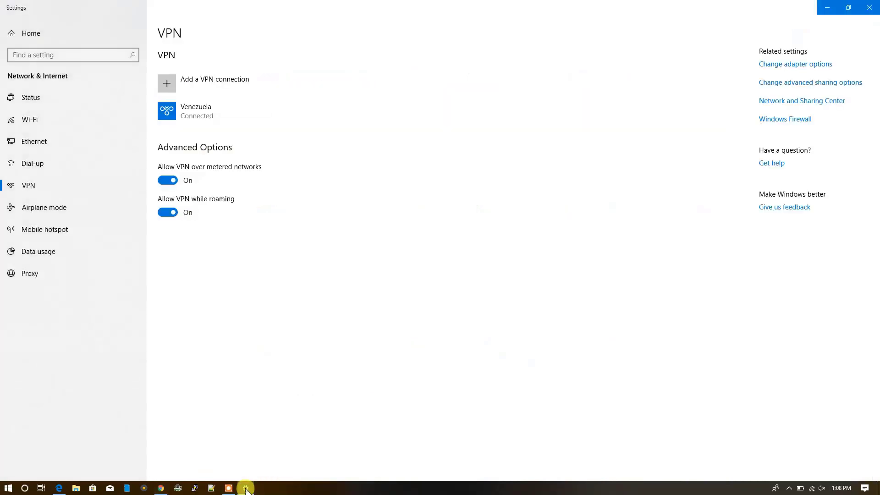
{"action": "left_click", "coordinate": [173, 80]}
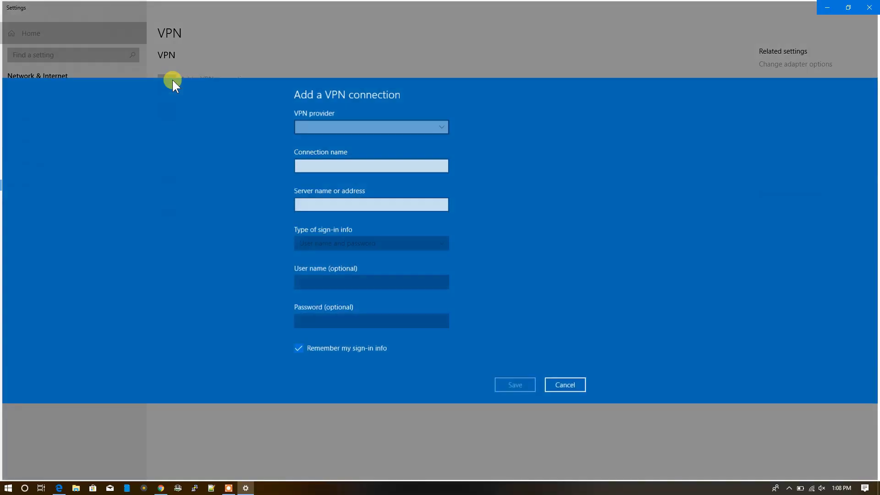
{"action": "left_click", "coordinate": [348, 124]}
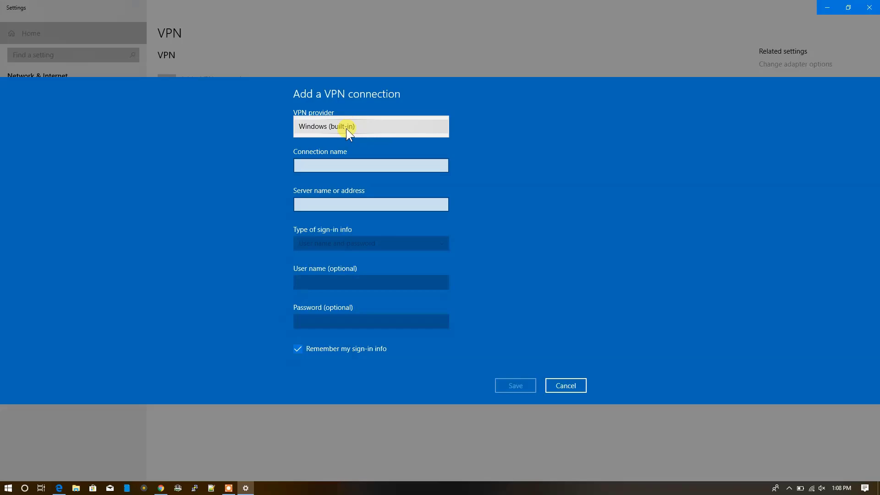
{"action": "left_click", "coordinate": [346, 128]}
{"action": "left_click", "coordinate": [339, 144]}
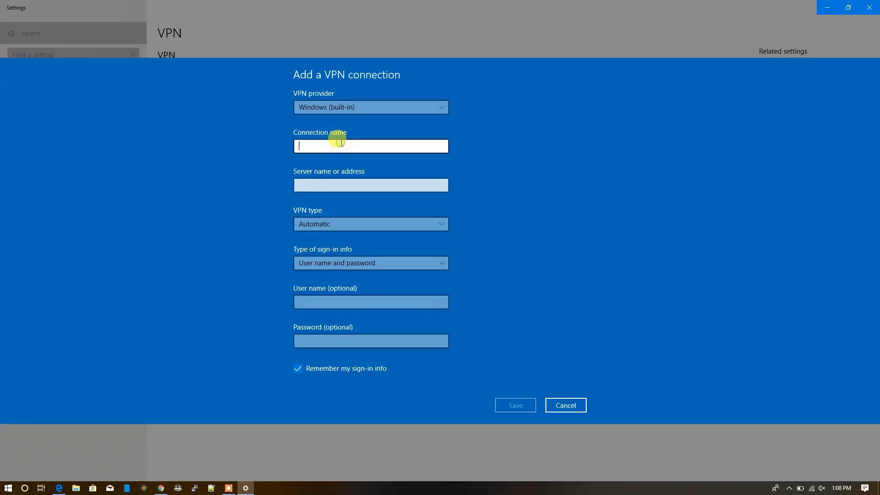
{"action": "type", "text": "Kor"}
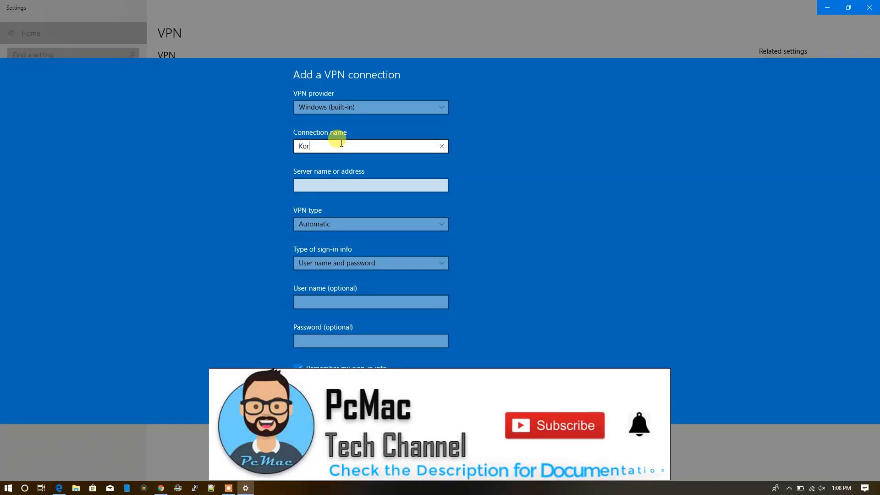
{"action": "type", "text": "ea"}
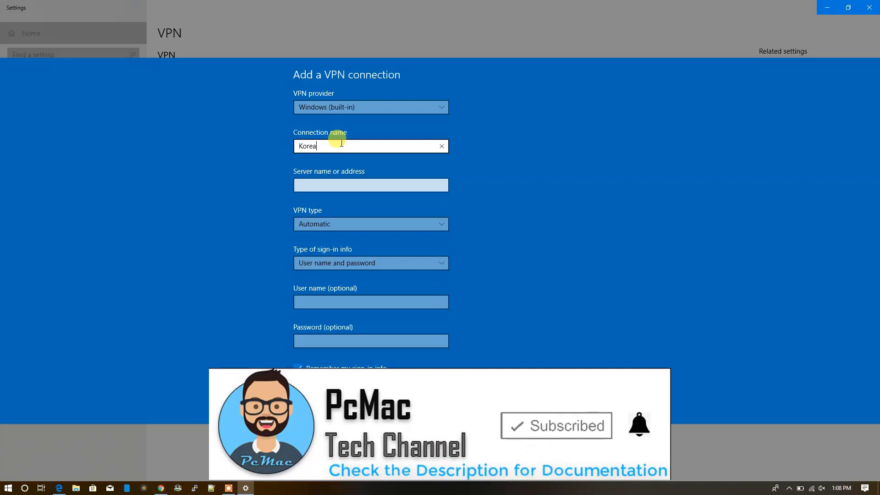
{"action": "left_click", "coordinate": [344, 181]}
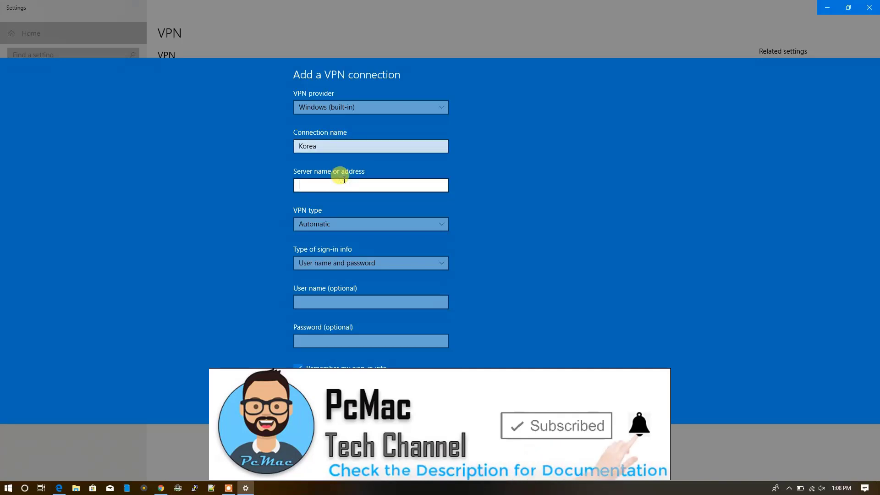
{"action": "key", "text": "ctrl+v"}
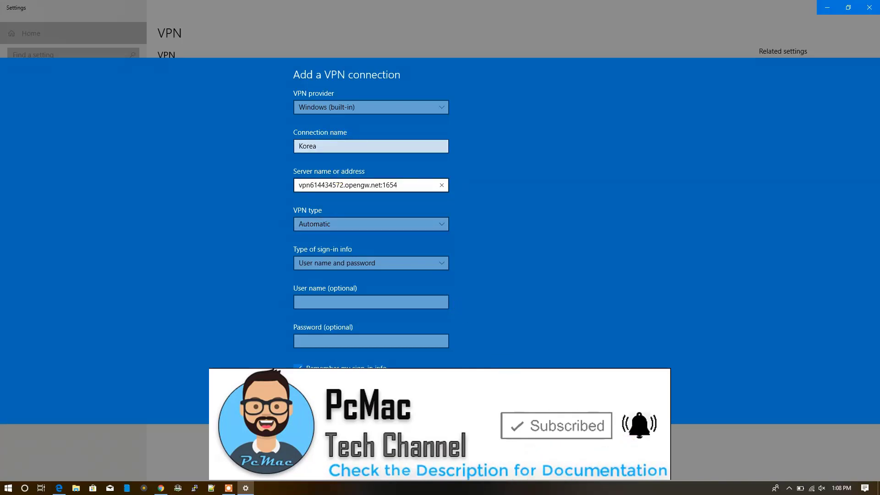
{"action": "left_click", "coordinate": [331, 407]}
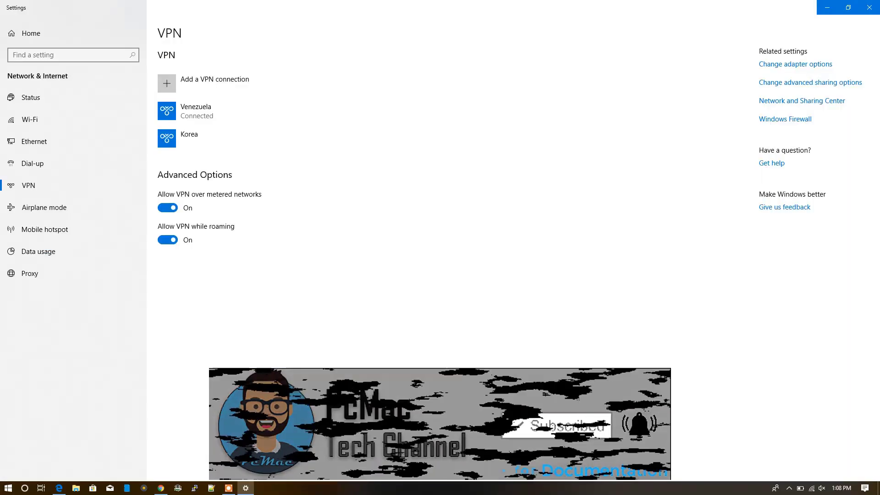
Disconnect the Venezuela VPN from the taskbar network flyout
{"action": "left_click", "coordinate": [812, 488]}
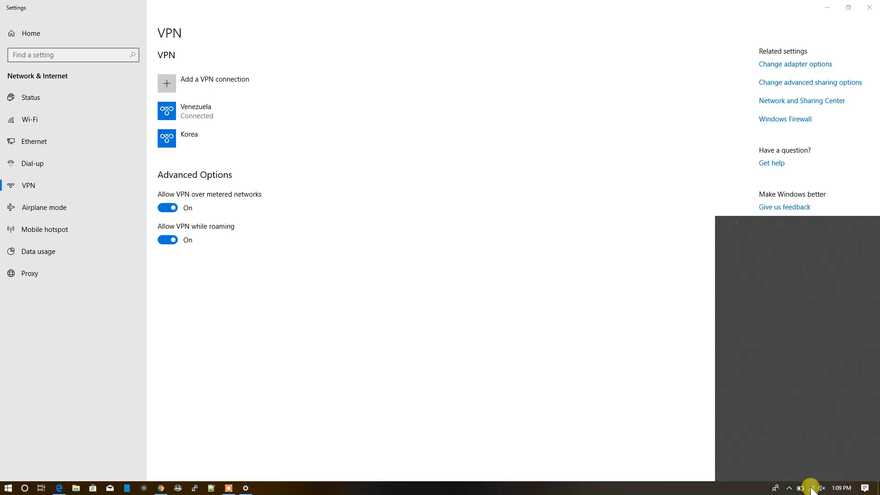
{"action": "left_click", "coordinate": [764, 235]}
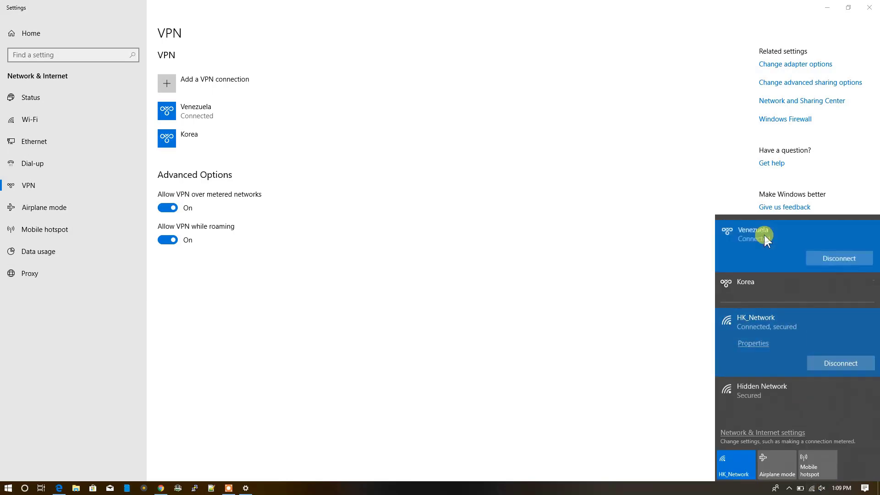
{"action": "left_click", "coordinate": [827, 256]}
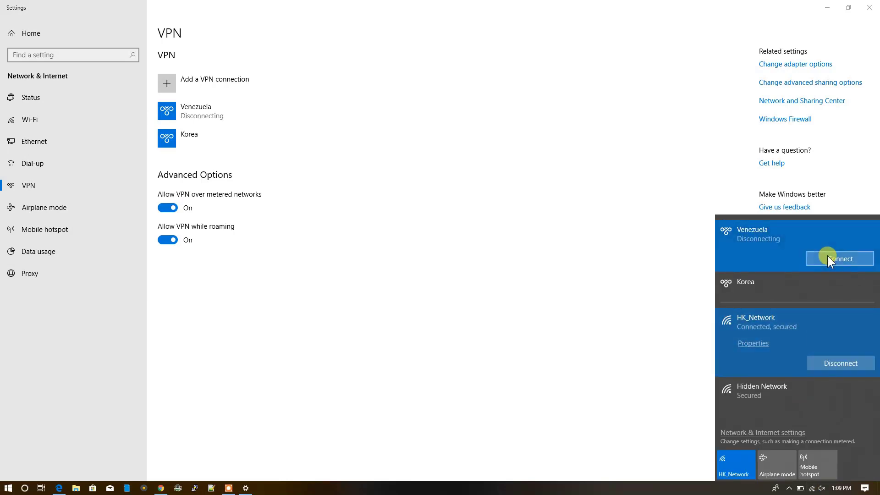
Connect the Korea VPN, signing in with the VPN Gate user name
{"action": "left_click", "coordinate": [776, 279]}
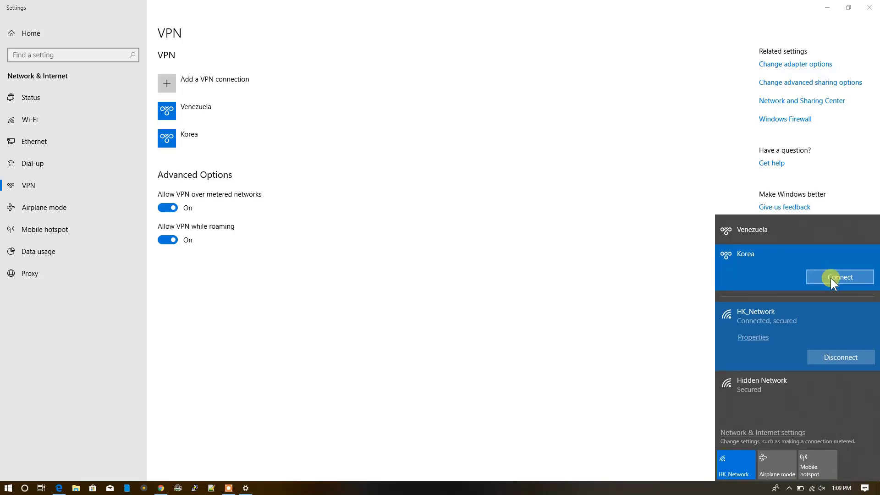
{"action": "left_click", "coordinate": [831, 278]}
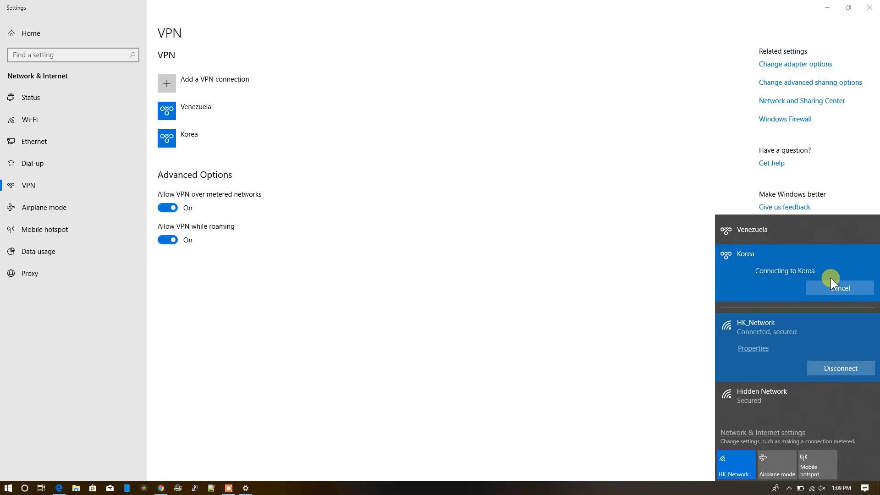
{"action": "type", "text": "vpn"}
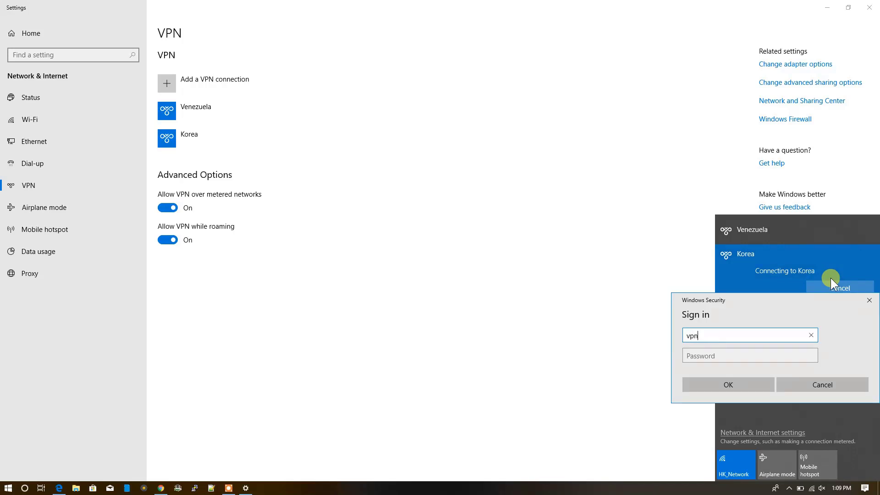
{"action": "key", "text": "Return"}
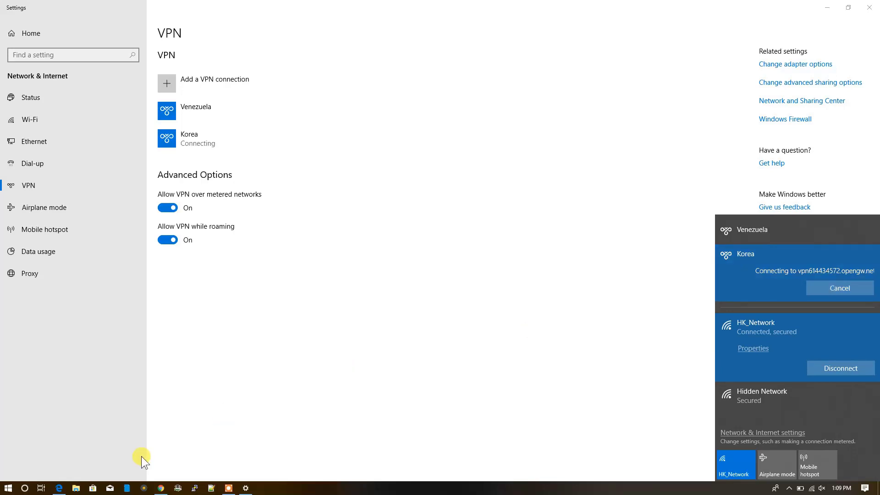
Reload Bing's location search in Edge to confirm North Gyeongsang, South Korea, then close Edge
{"action": "left_click", "coordinate": [63, 489]}
{"action": "left_click", "coordinate": [64, 489]}
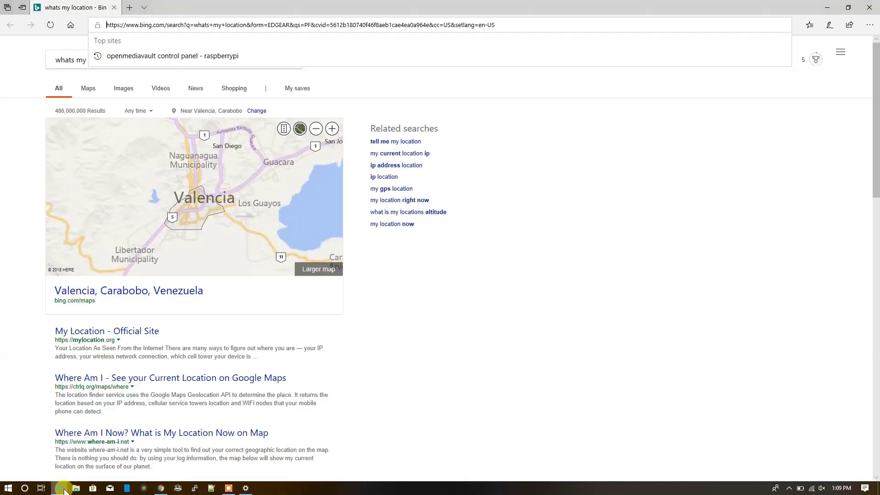
{"action": "left_click", "coordinate": [541, 26]}
{"action": "key", "text": "Return"}
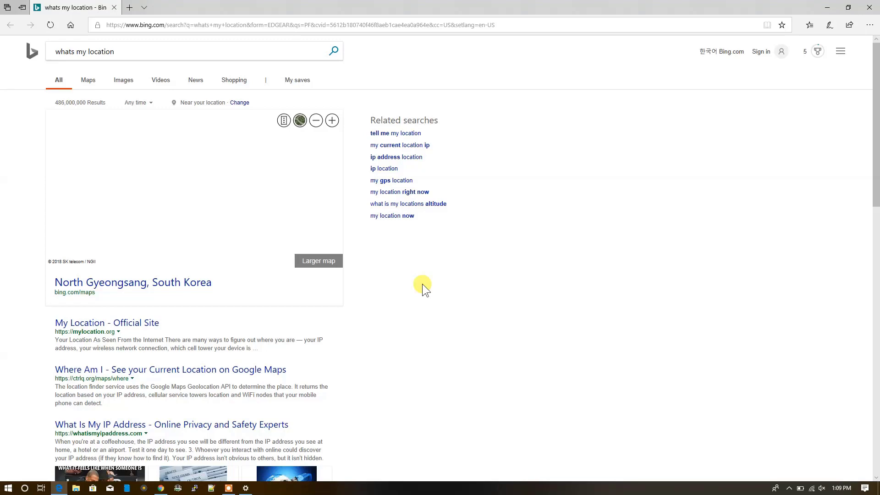
{"action": "left_click", "coordinate": [870, 7]}
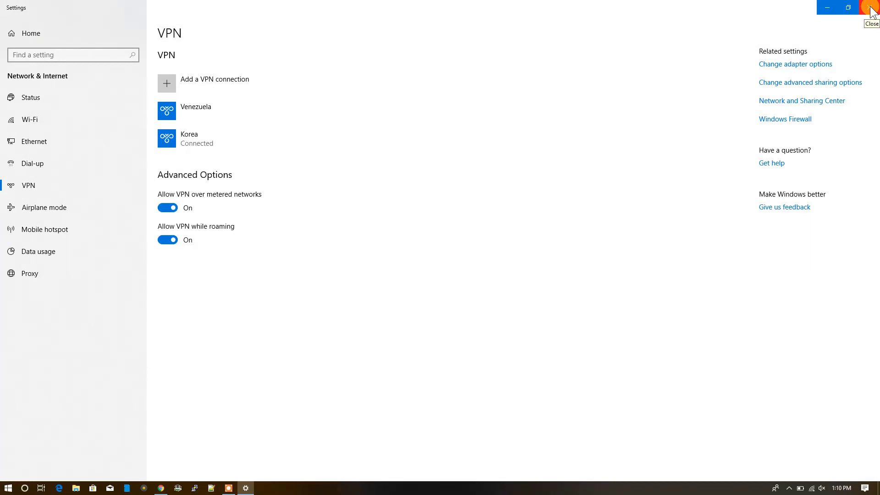
Disconnect the Korea VPN from the network flyout, leaving HK_Network Wi-Fi connected
{"action": "left_click", "coordinate": [812, 489]}
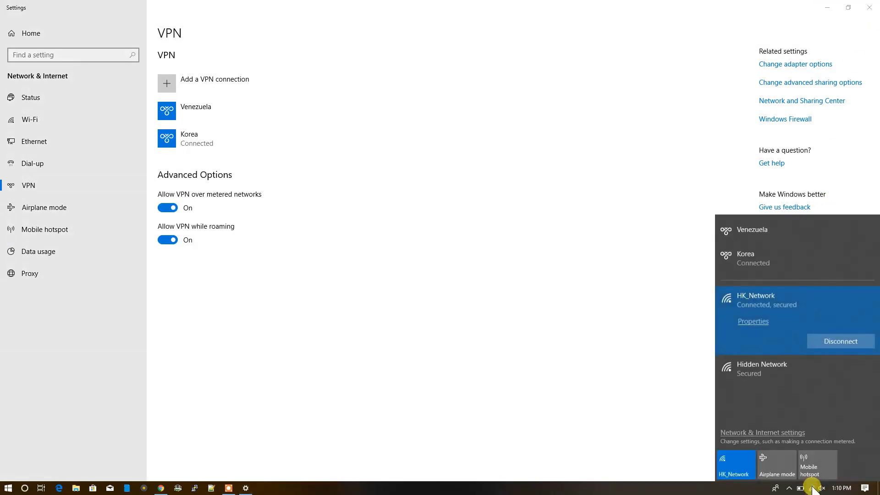
{"action": "left_click", "coordinate": [808, 254]}
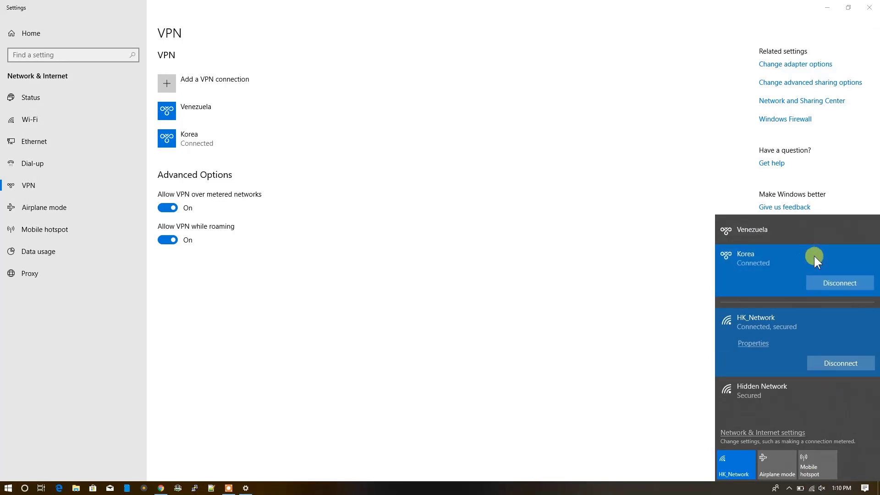
{"action": "left_click", "coordinate": [839, 280]}
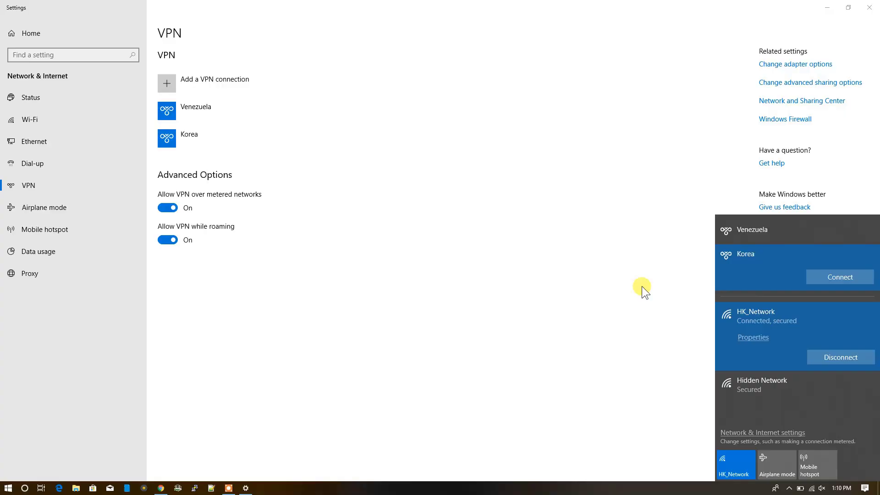
Close the Settings window and the VPN Gate Chrome window
{"action": "left_click", "coordinate": [869, 7]}
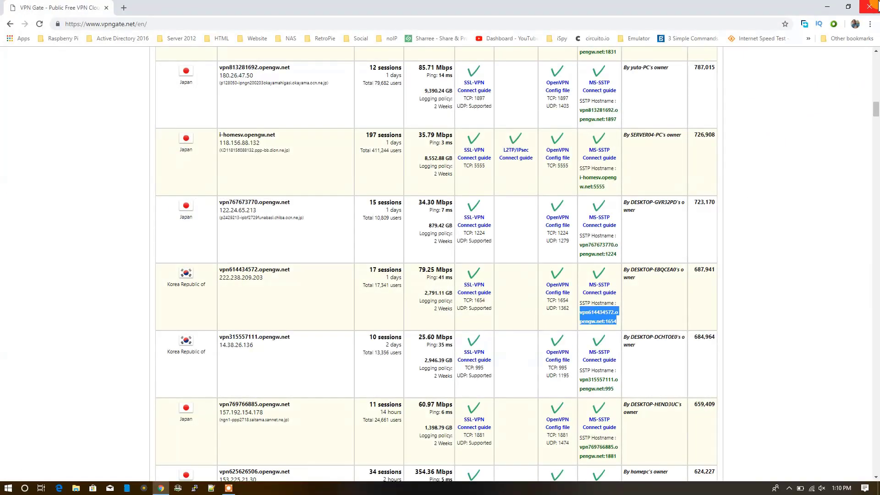
{"action": "left_click", "coordinate": [870, 6]}
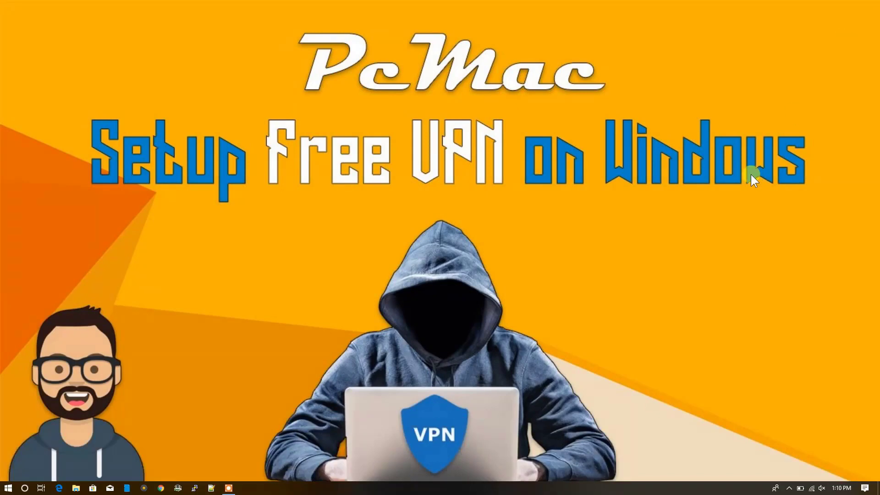